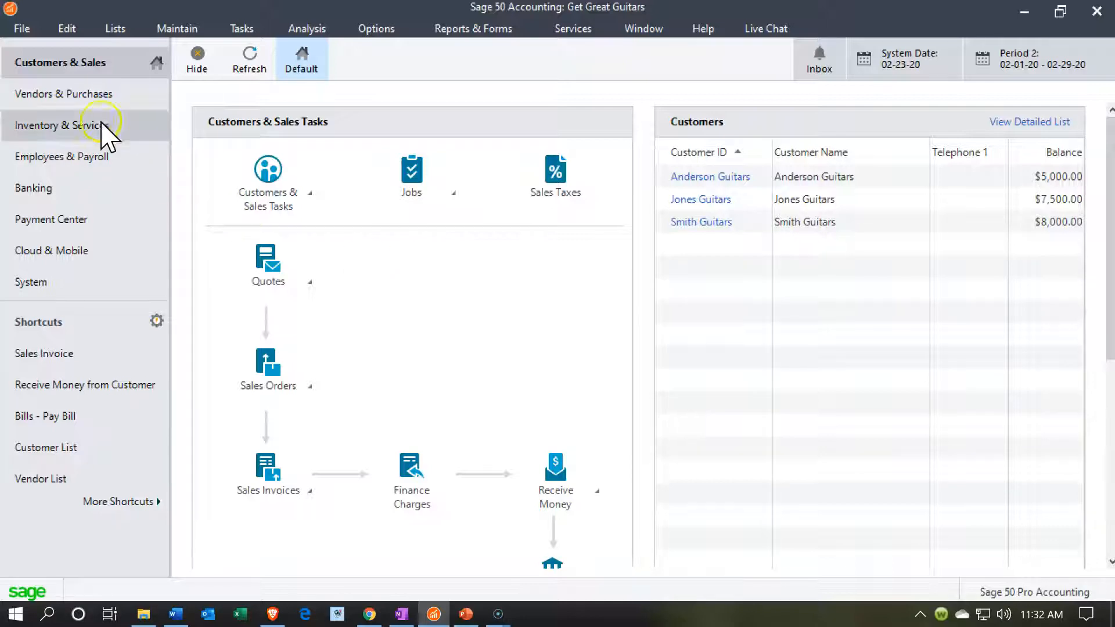
Step: Open a new purchase order from the Vendors & Purchases tasks and maximize its window
{"action": "left_click", "coordinate": [73, 96]}
{"action": "left_click", "coordinate": [73, 96]}
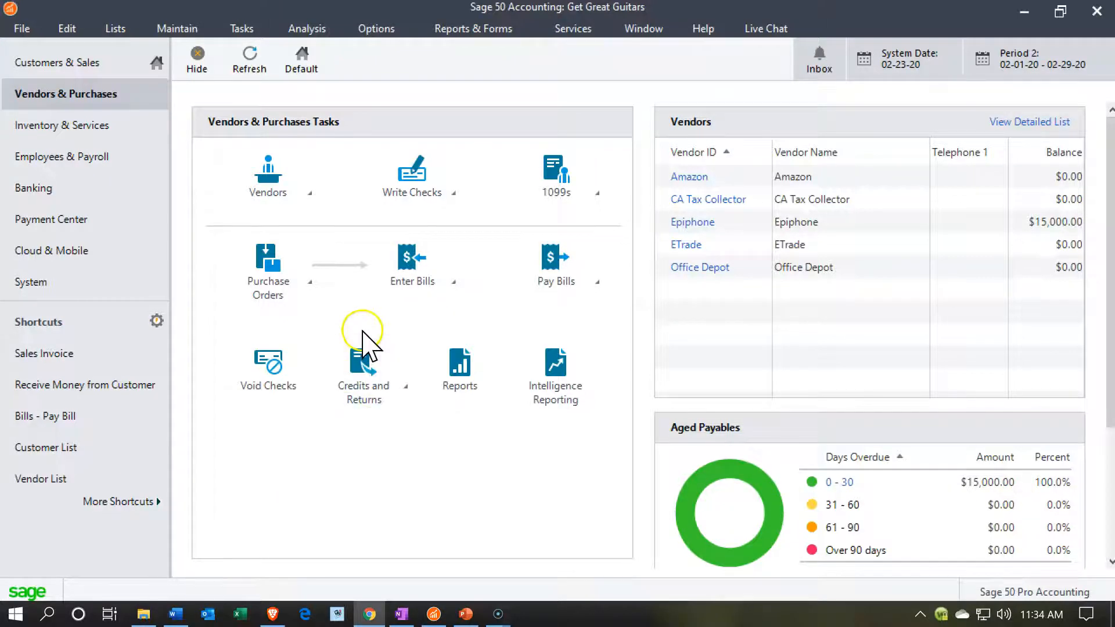
{"action": "left_click", "coordinate": [268, 288]}
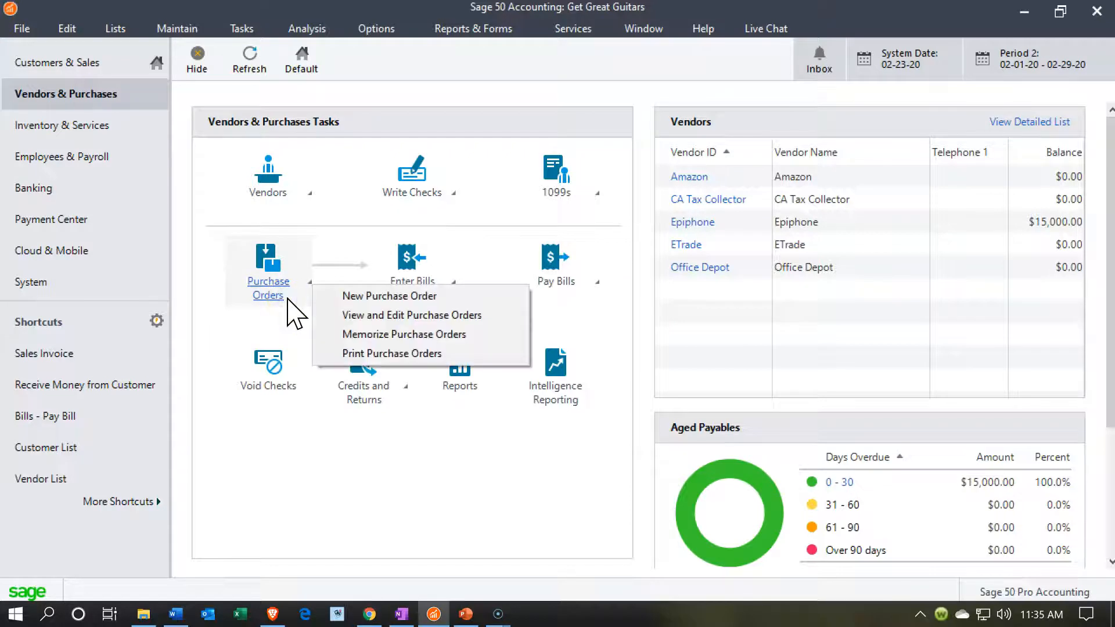
{"action": "left_click", "coordinate": [363, 296]}
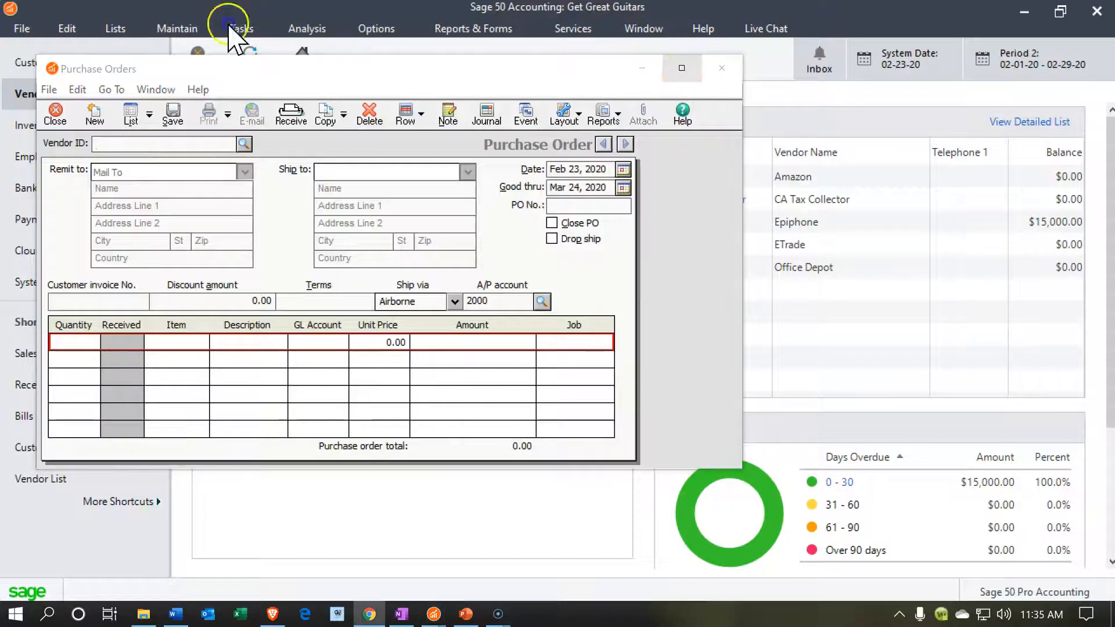
{"action": "left_click", "coordinate": [682, 69]}
Step: Select Epiphone as the vendor for the purchase order
{"action": "left_click", "coordinate": [126, 82]}
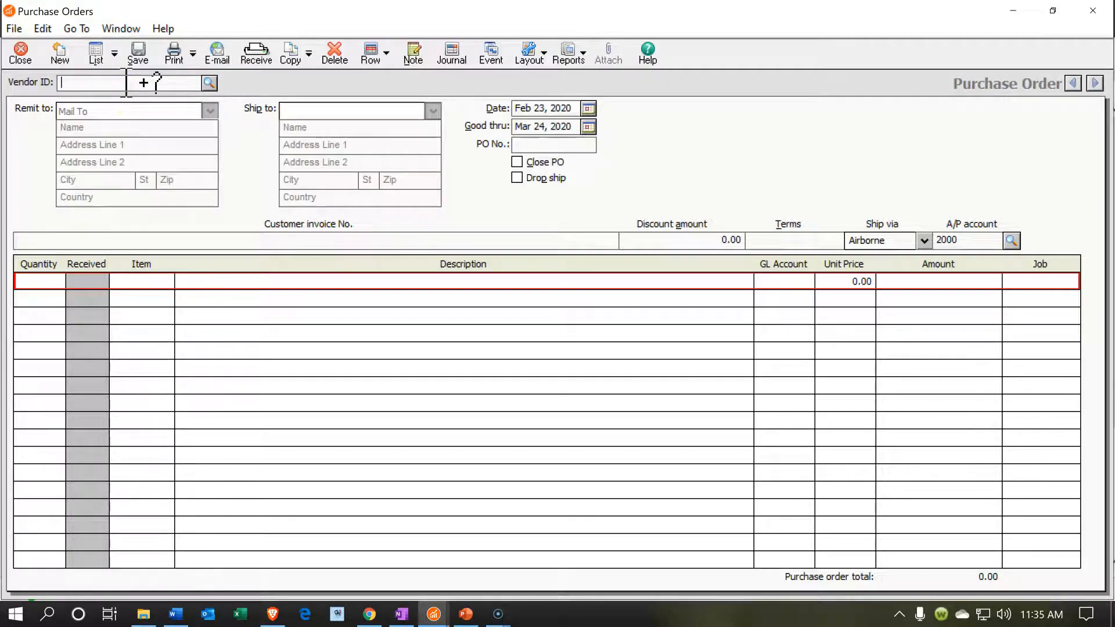
{"action": "left_click", "coordinate": [213, 83]}
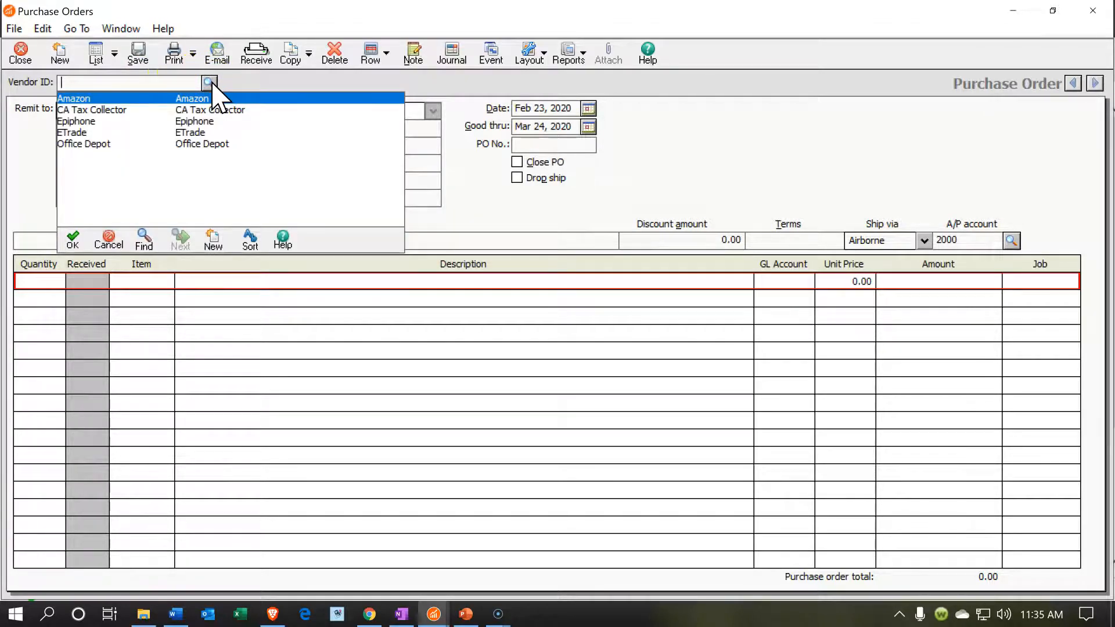
{"action": "type", "text": "Epiphone"}
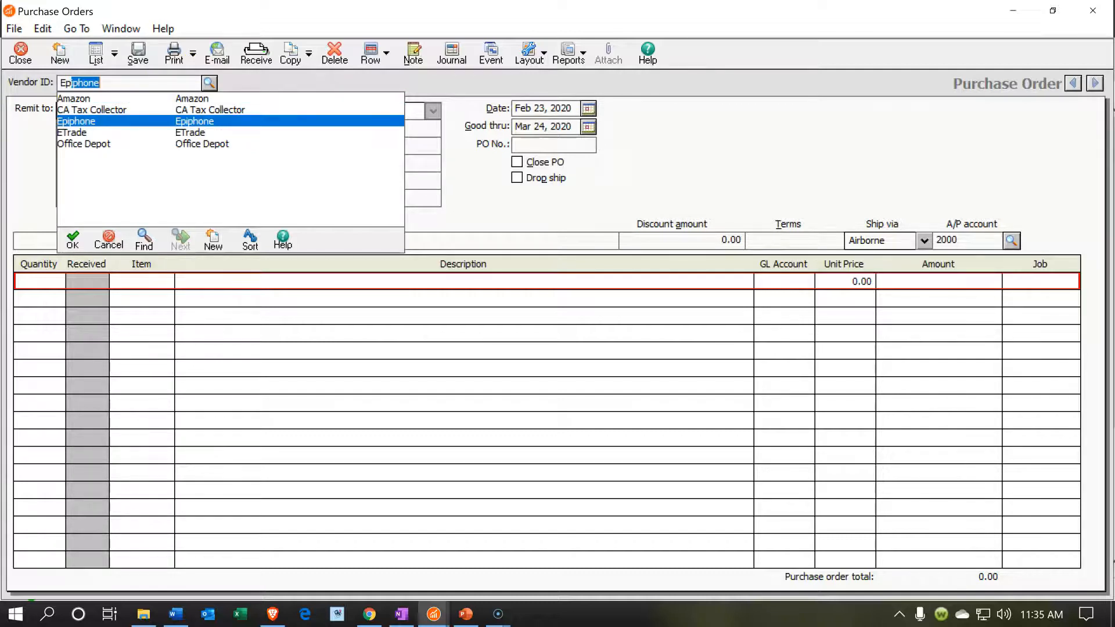
{"action": "key", "text": "Return"}
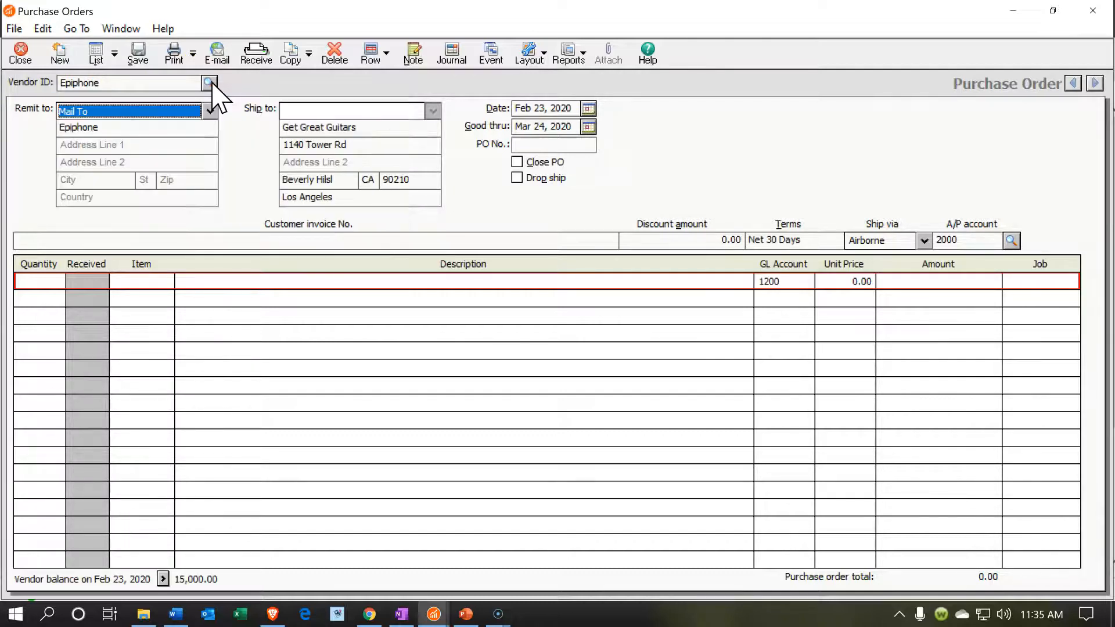
Step: Advance past the remit-to and ship-to address fields and date the purchase order Jan 12, 2020
{"action": "key", "text": "Tab"}
{"action": "key", "text": "Tab"}
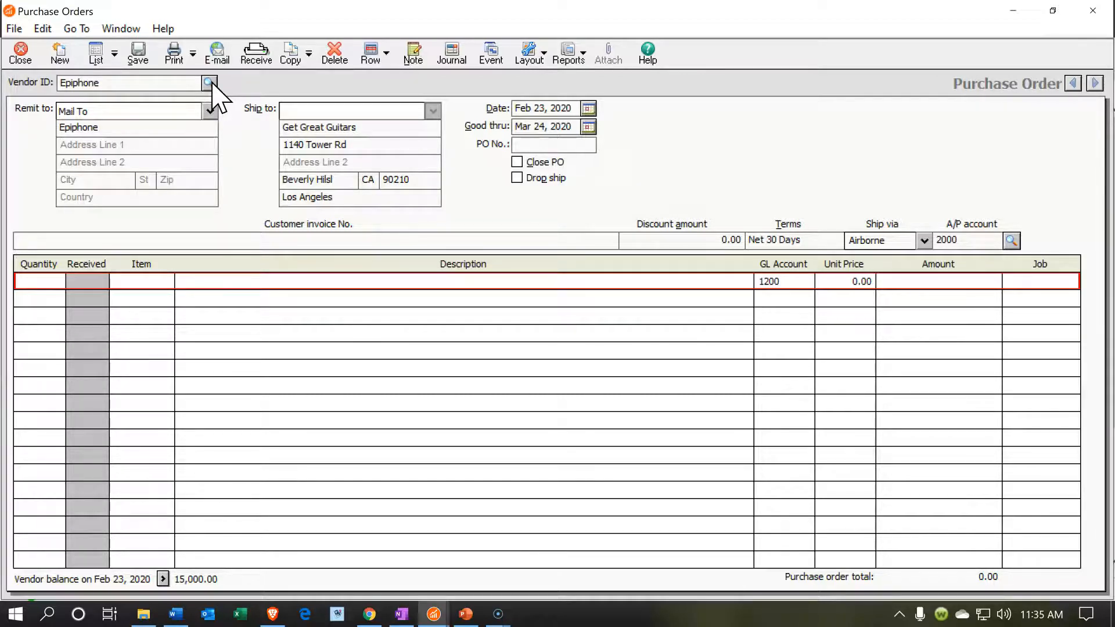
{"action": "key", "text": "Tab"}
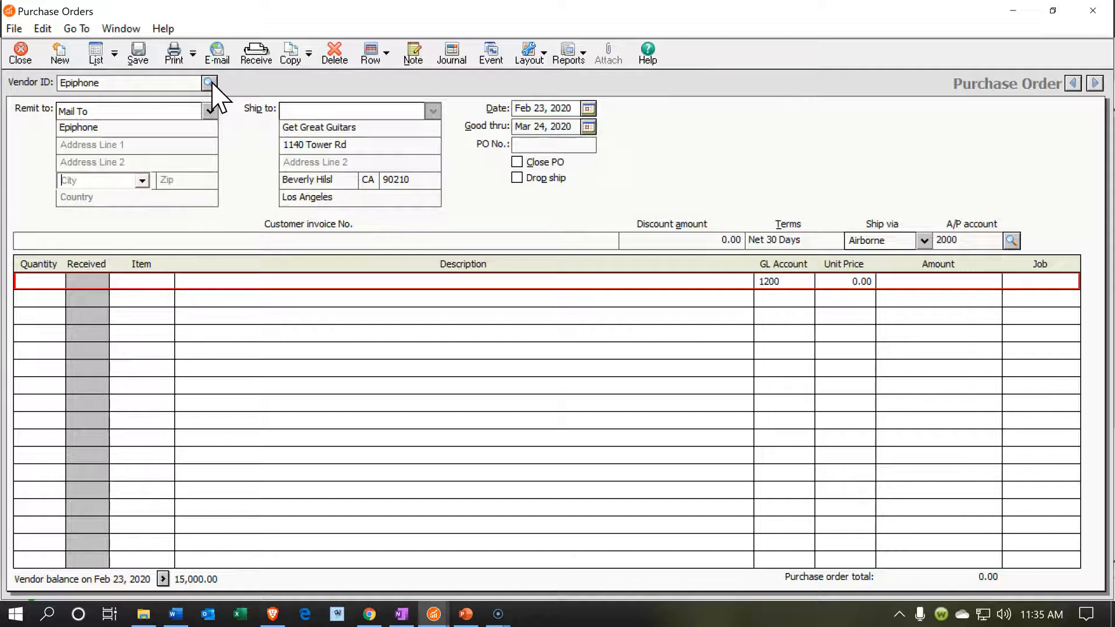
{"action": "key", "text": "Tab"}
{"action": "key", "text": "Tab"}
{"action": "key", "text": "Tab"}
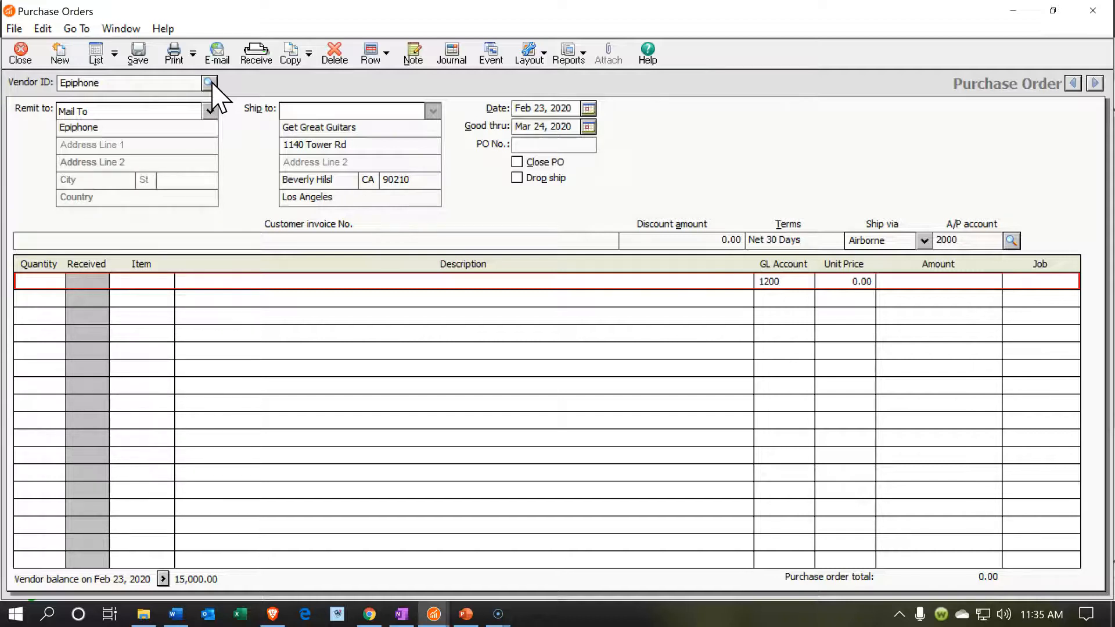
{"action": "key", "text": "Tab"}
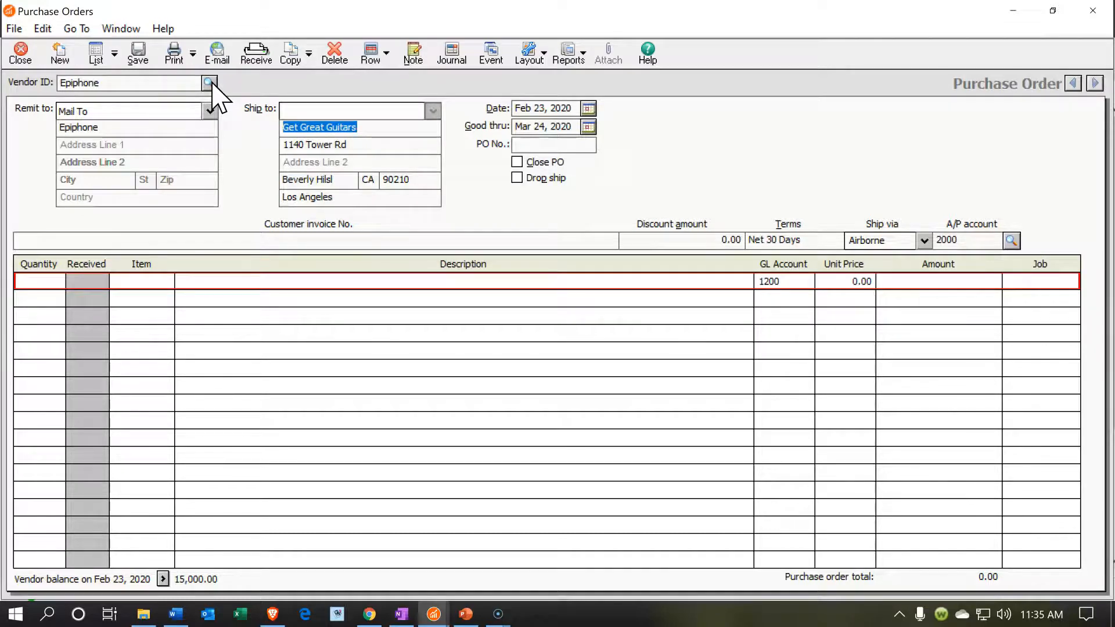
{"action": "key", "text": "Tab"}
{"action": "key", "text": "Tab"}
{"action": "key", "text": "Tab"}
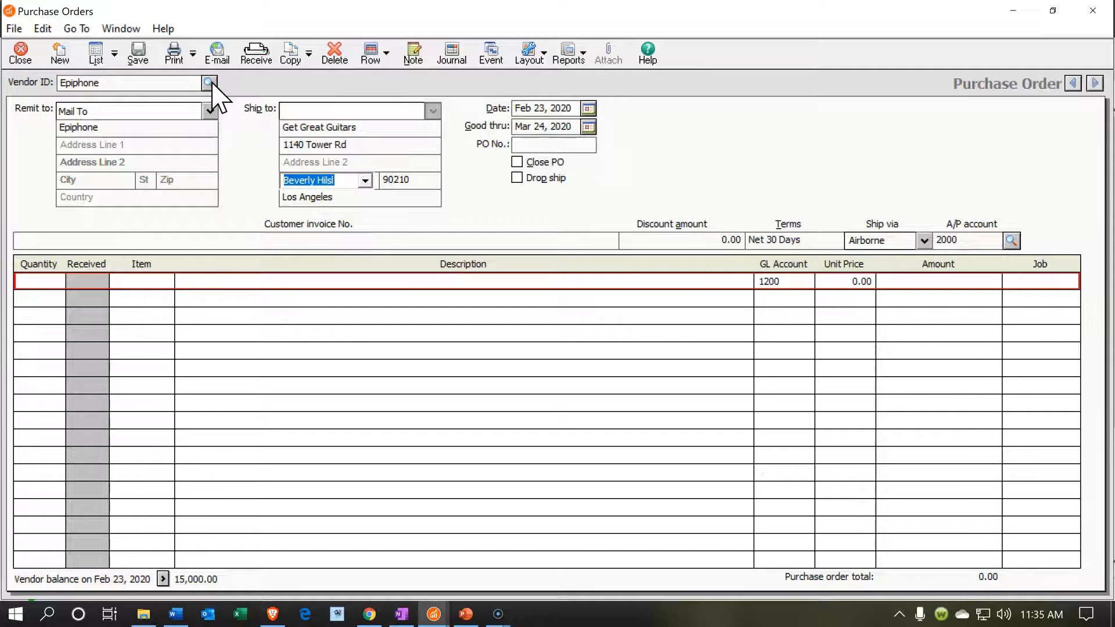
{"action": "key", "text": "Tab"}
{"action": "key", "text": "Tab"}
{"action": "key", "text": "Tab"}
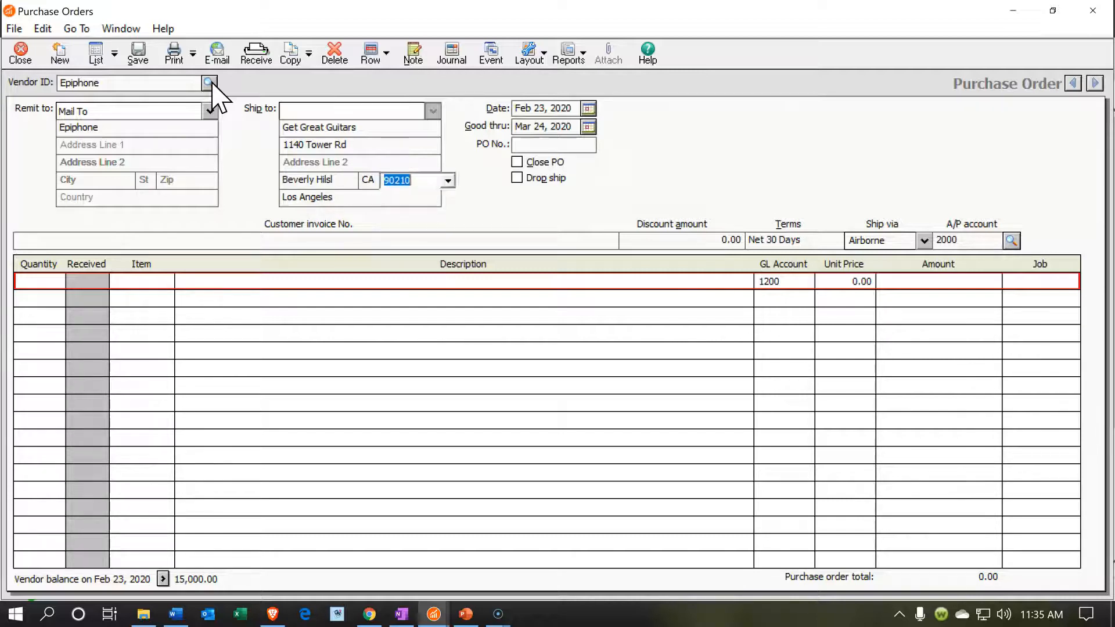
{"action": "key", "text": "Tab"}
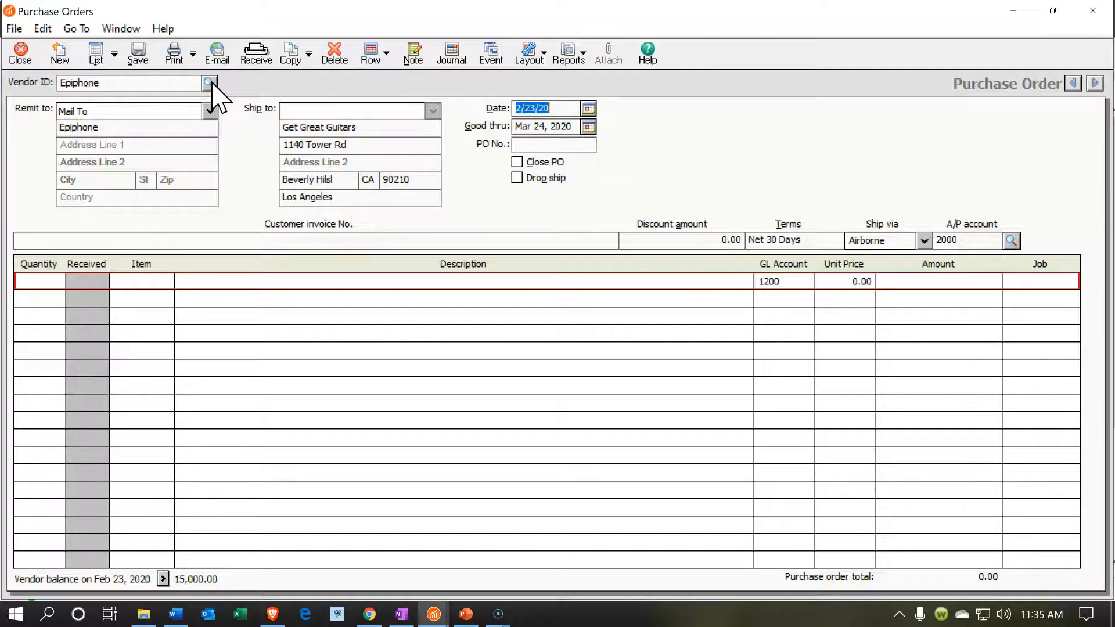
{"action": "left_click", "coordinate": [584, 105]}
{"action": "type", "text": "01"}
{"action": "key", "text": "Tab"}
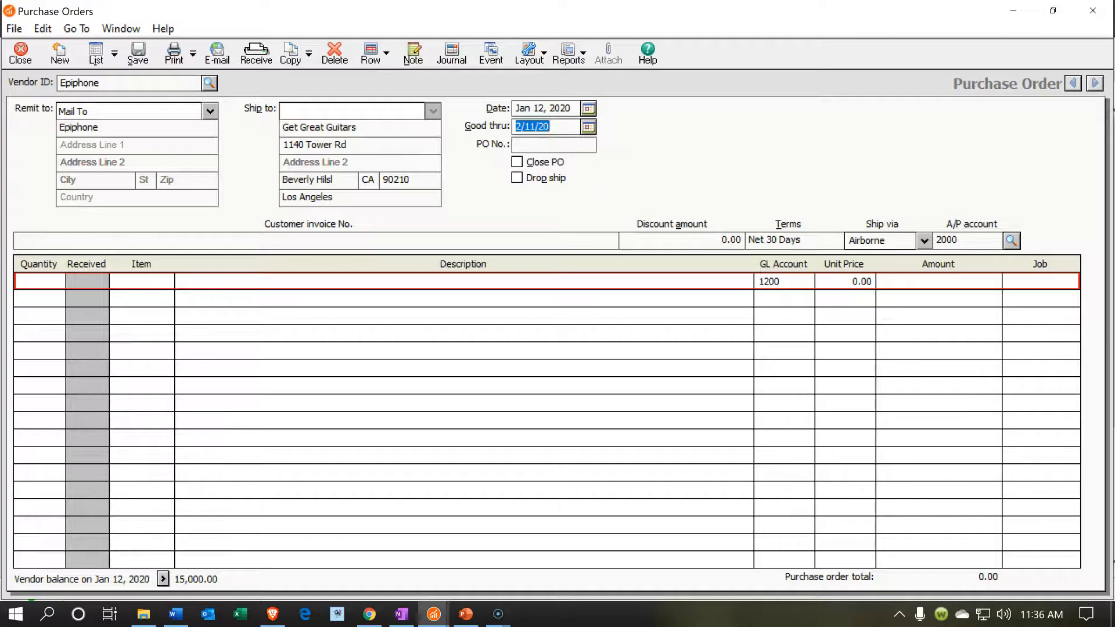
{"action": "key", "text": "Tab"}
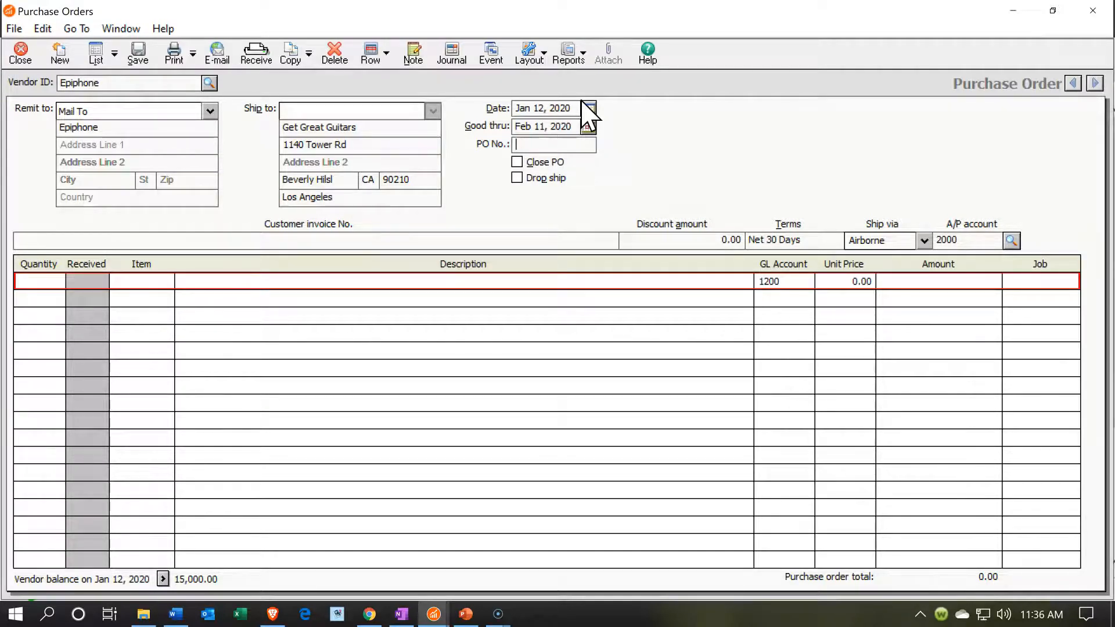
Step: Enter the purchase order number and advance through the remaining header fields to the item lines
{"action": "type", "text": "01"}
{"action": "key", "text": "Tab"}
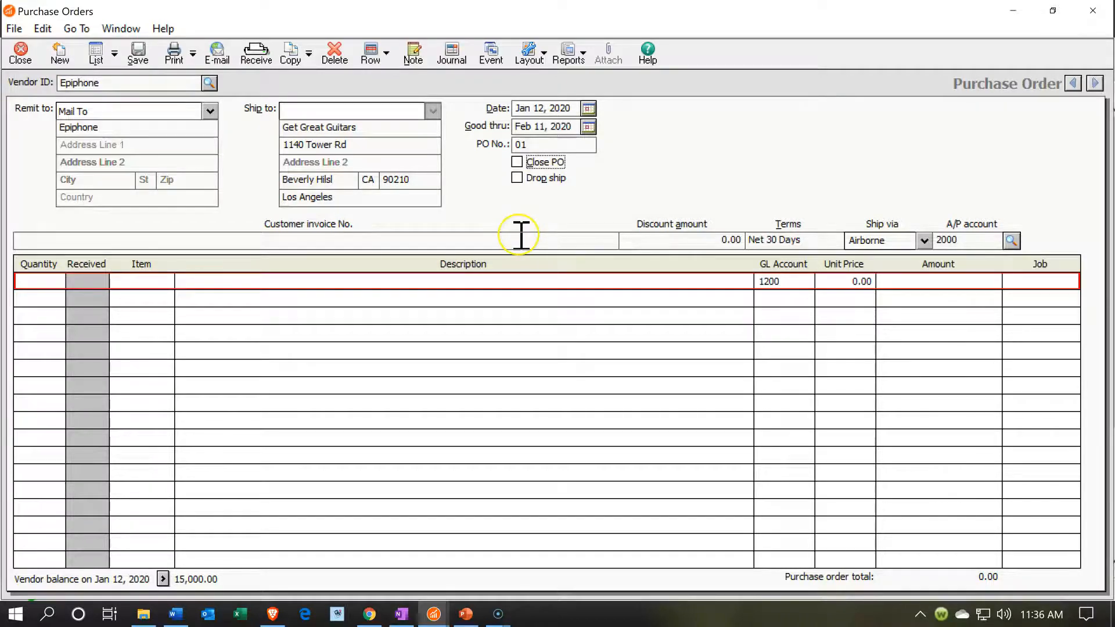
{"action": "key", "text": "Tab"}
{"action": "key", "text": "Tab"}
{"action": "key", "text": "Tab"}
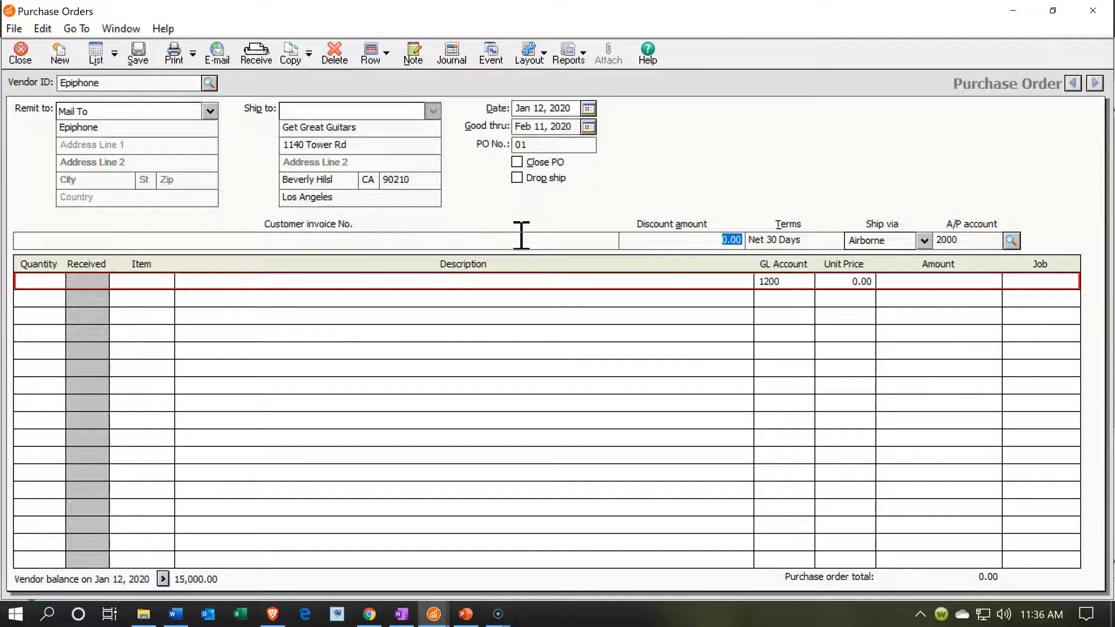
{"action": "key", "text": "Tab"}
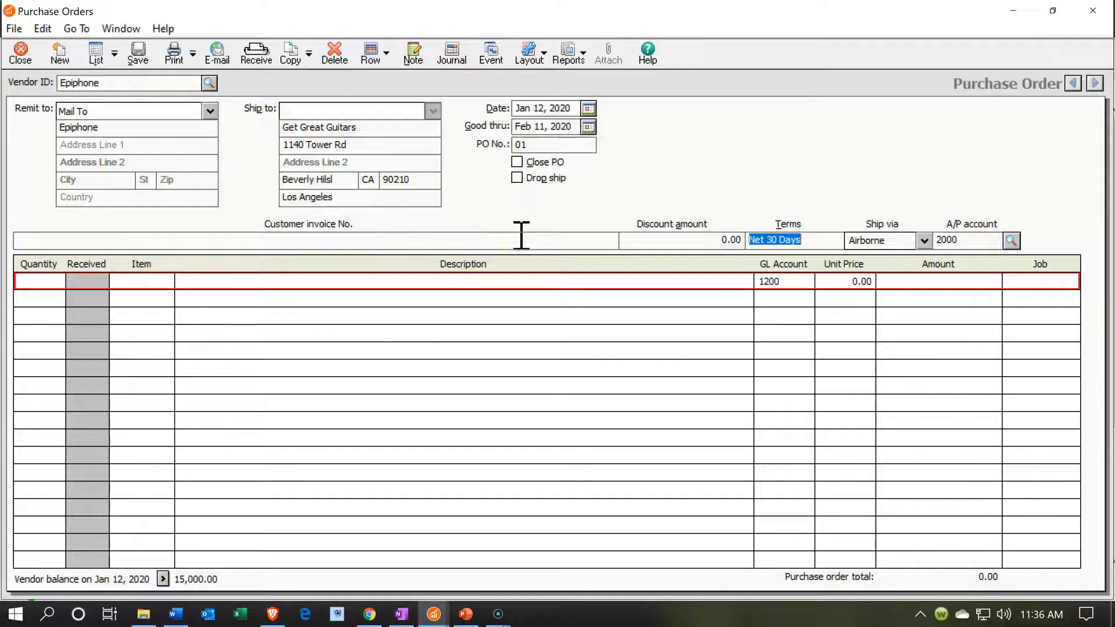
{"action": "key", "text": "Tab"}
{"action": "key", "text": "Tab"}
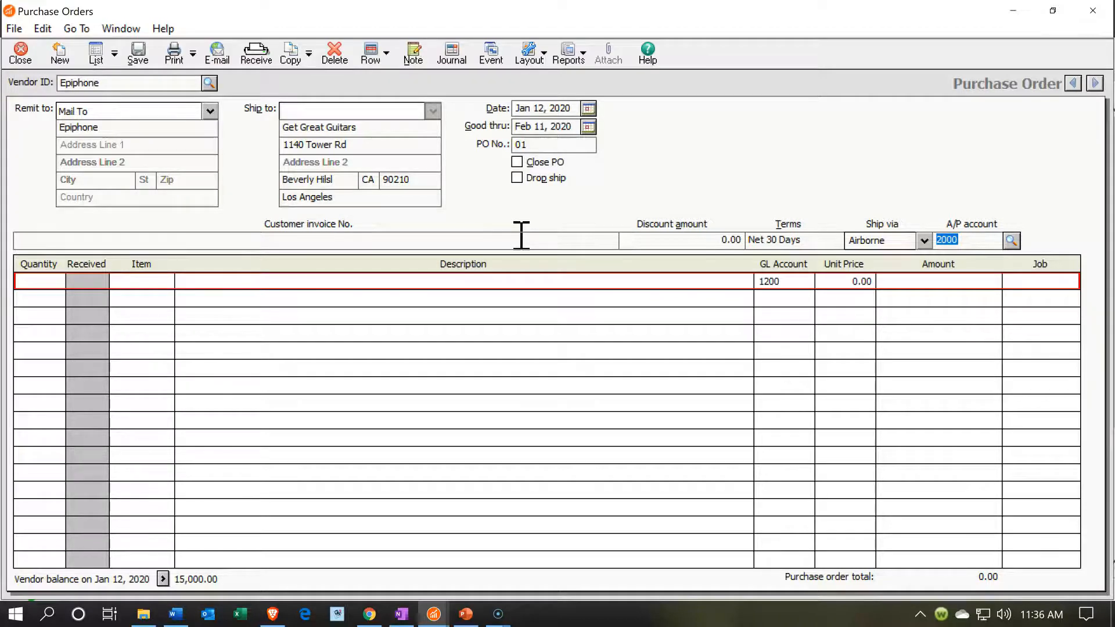
{"action": "key", "text": "Tab"}
Step: Fill the first order line with a quantity of 1 and the item ELP (Epiphone Les Paul)
{"action": "left_click", "coordinate": [44, 281]}
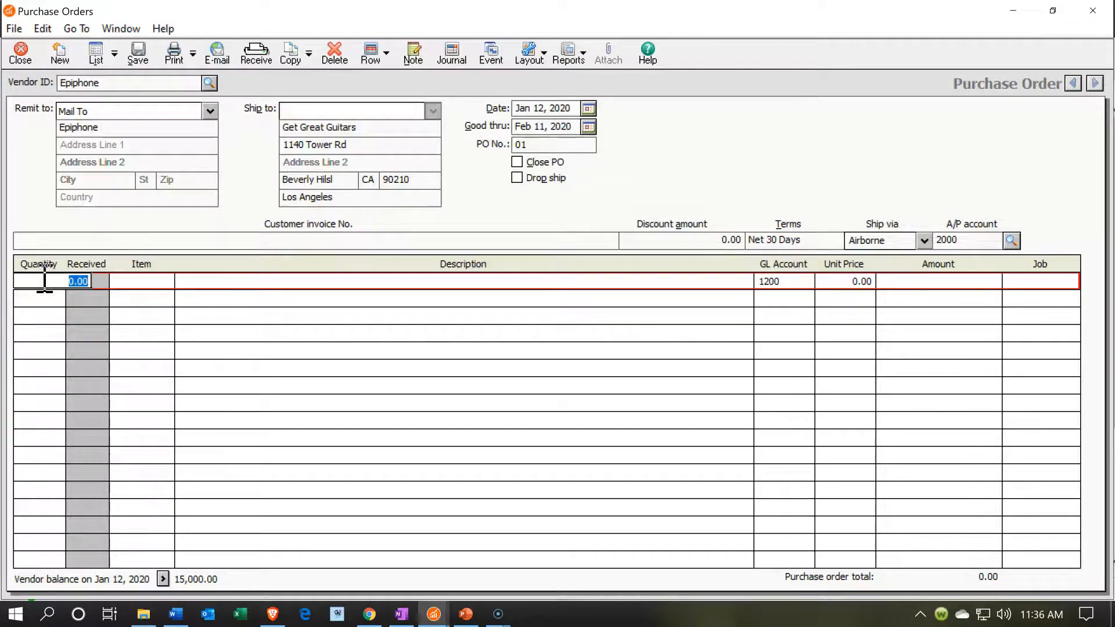
{"action": "type", "text": "1"}
{"action": "key", "text": "Tab"}
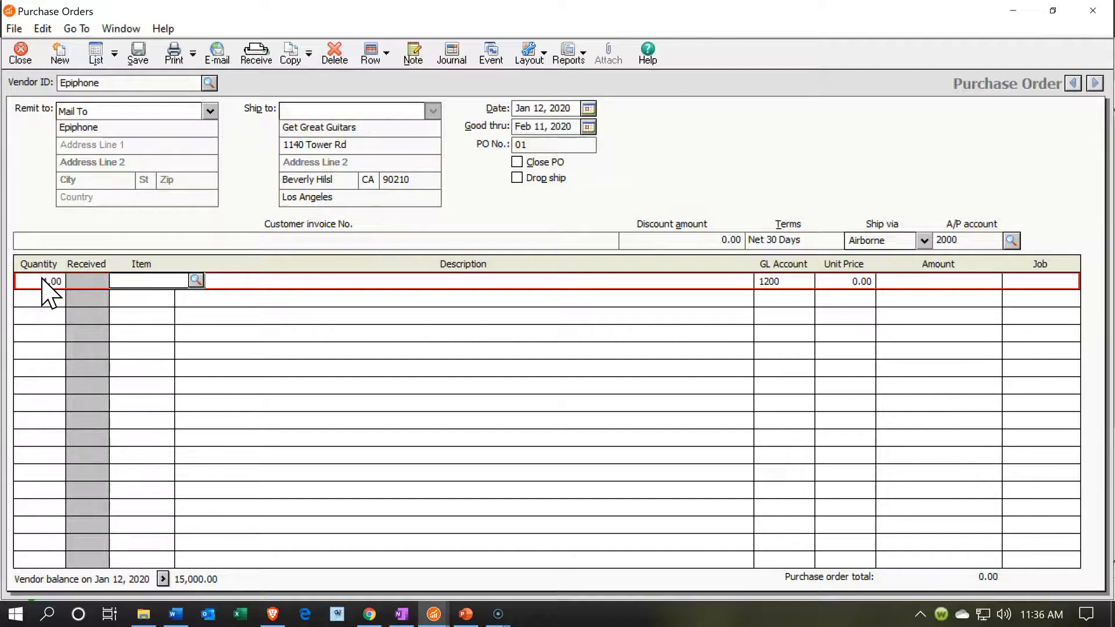
{"action": "left_click", "coordinate": [198, 280]}
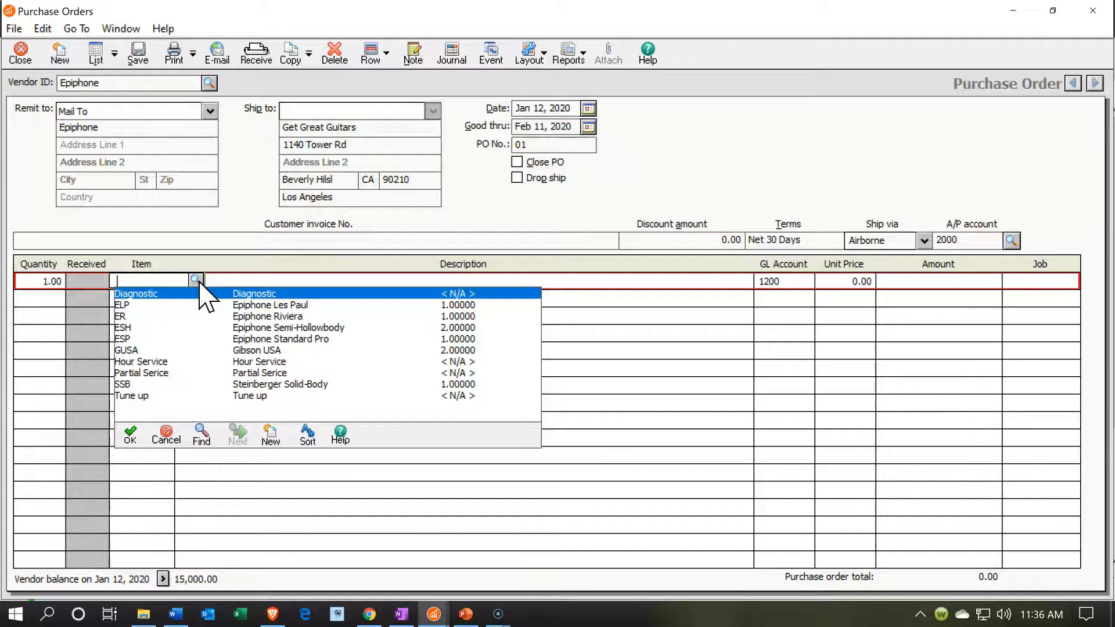
{"action": "type", "text": "ELP"}
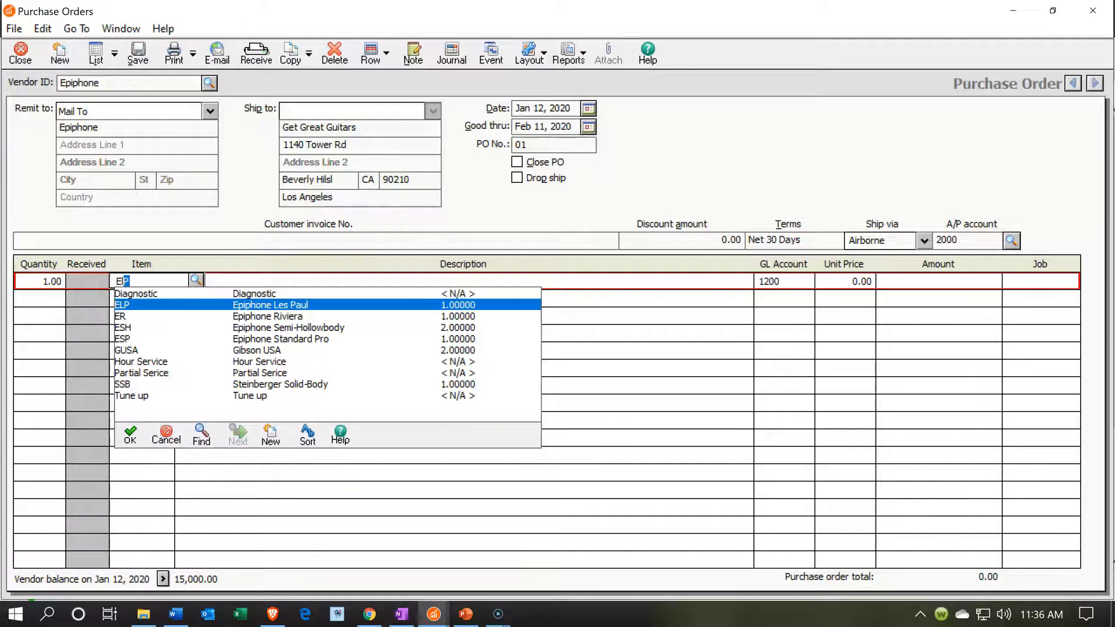
{"action": "key", "text": "Tab"}
{"action": "key", "text": "Tab"}
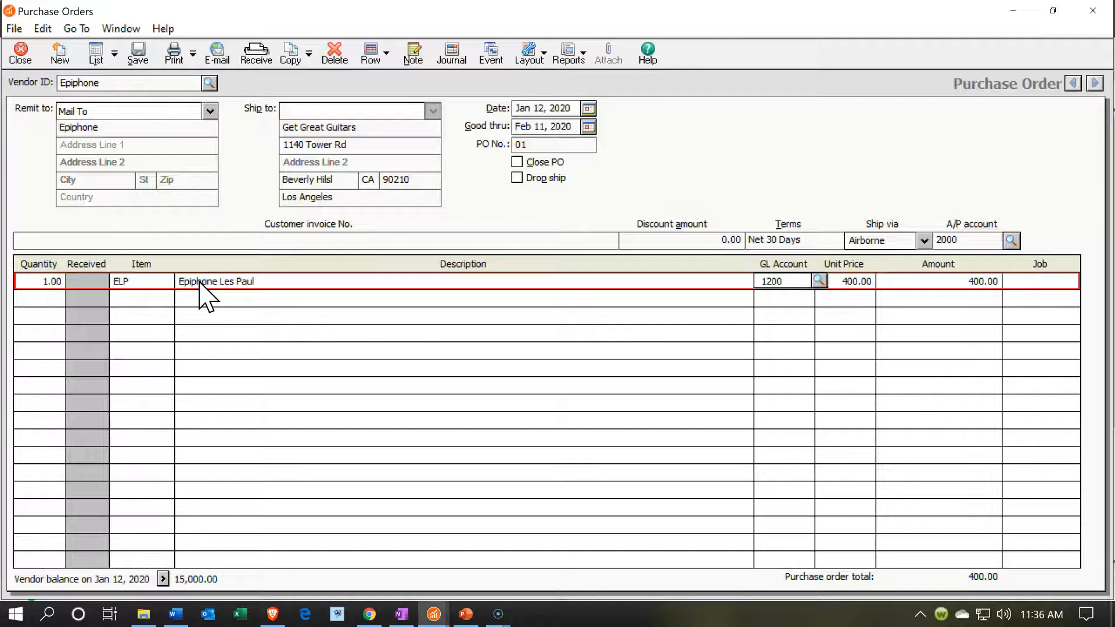
{"action": "key", "text": "Tab"}
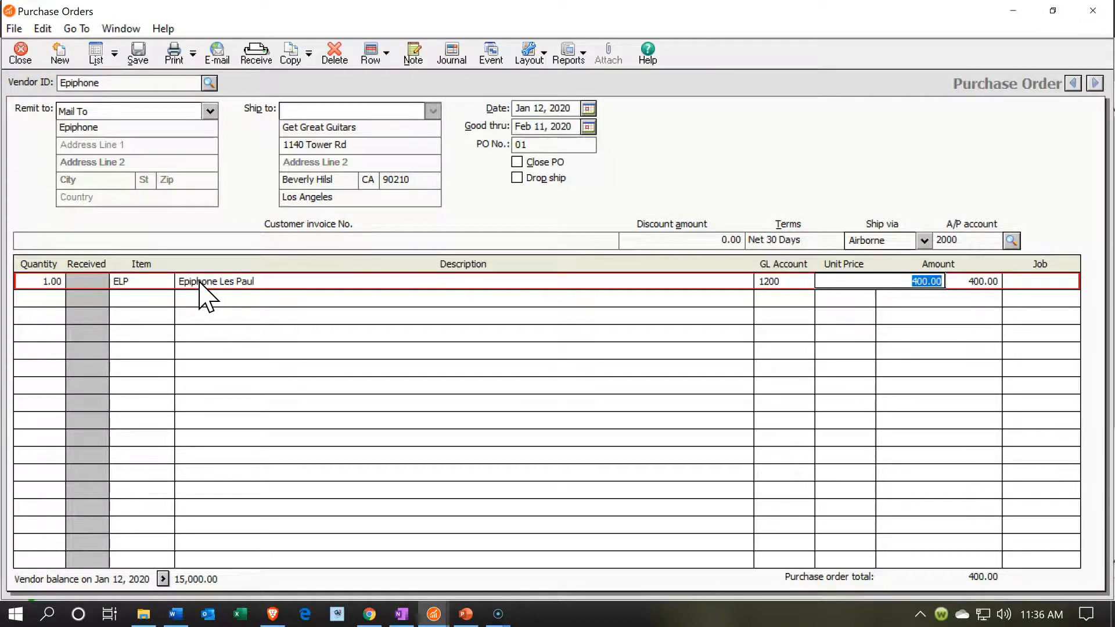
Step: Look up the GL account assigned to the Epiphone Les Paul line in the list of accounts
{"action": "left_click", "coordinate": [802, 281]}
{"action": "left_click", "coordinate": [820, 281]}
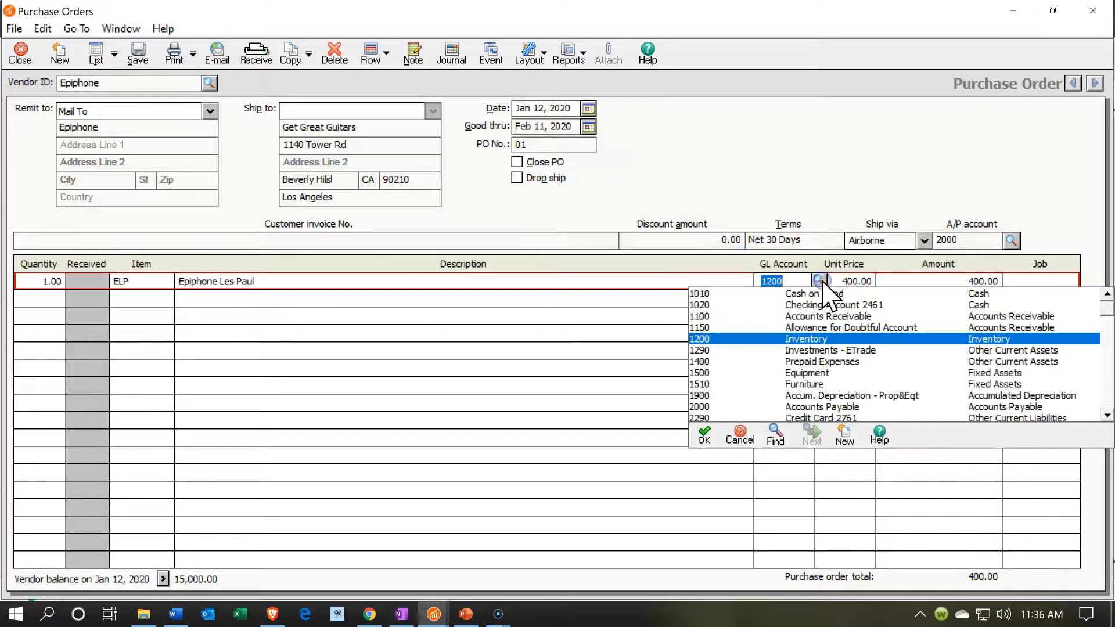
{"action": "left_click", "coordinate": [823, 281]}
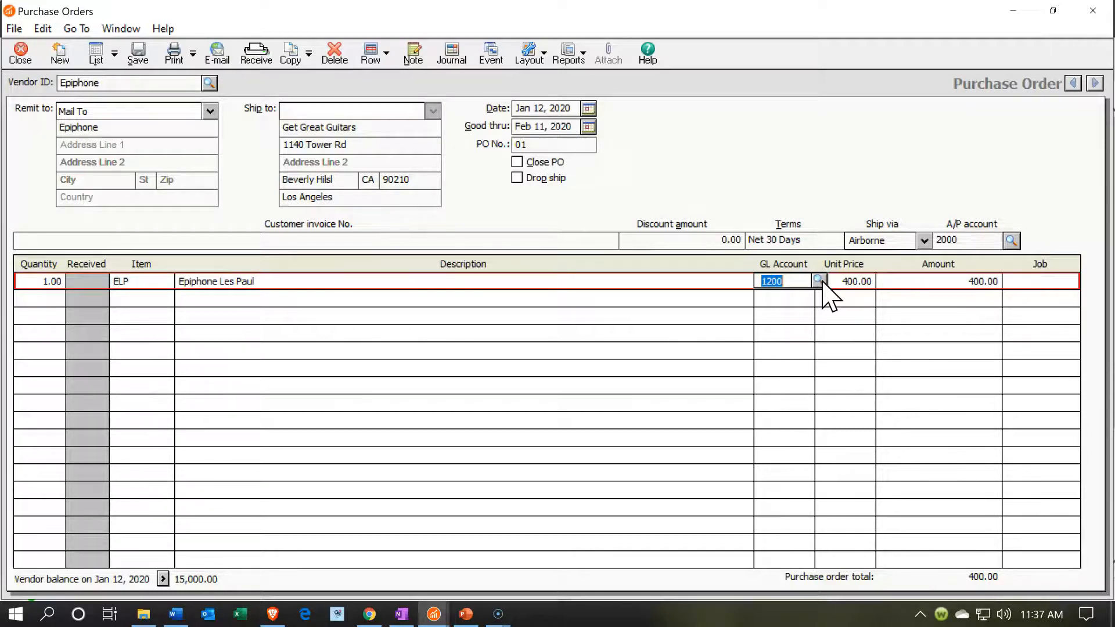
{"action": "key", "text": "Tab"}
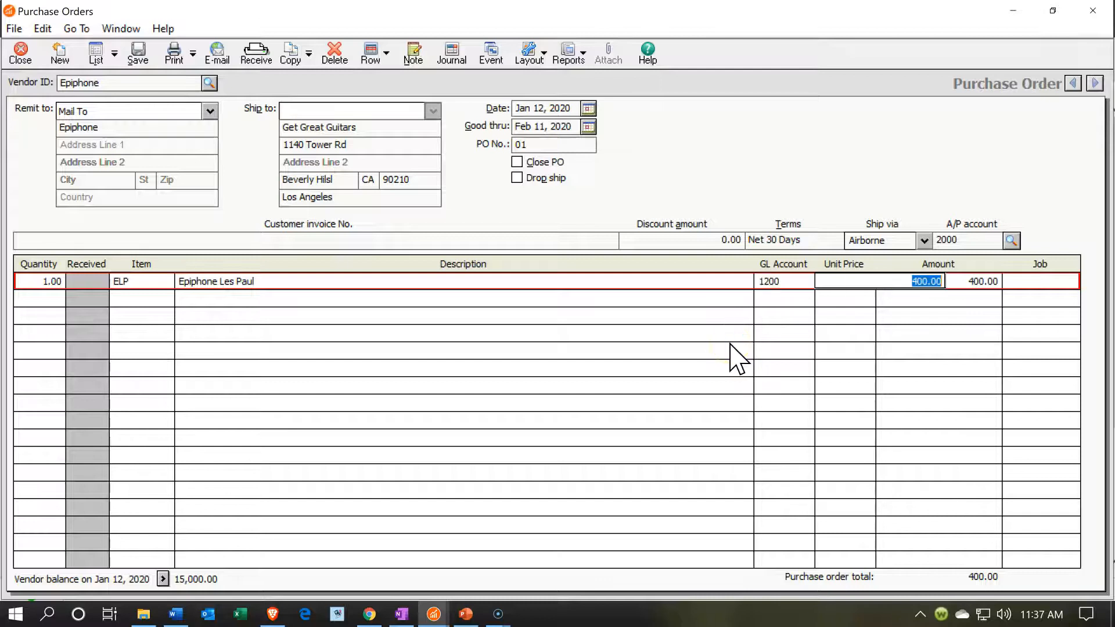
{"action": "key", "text": "Tab"}
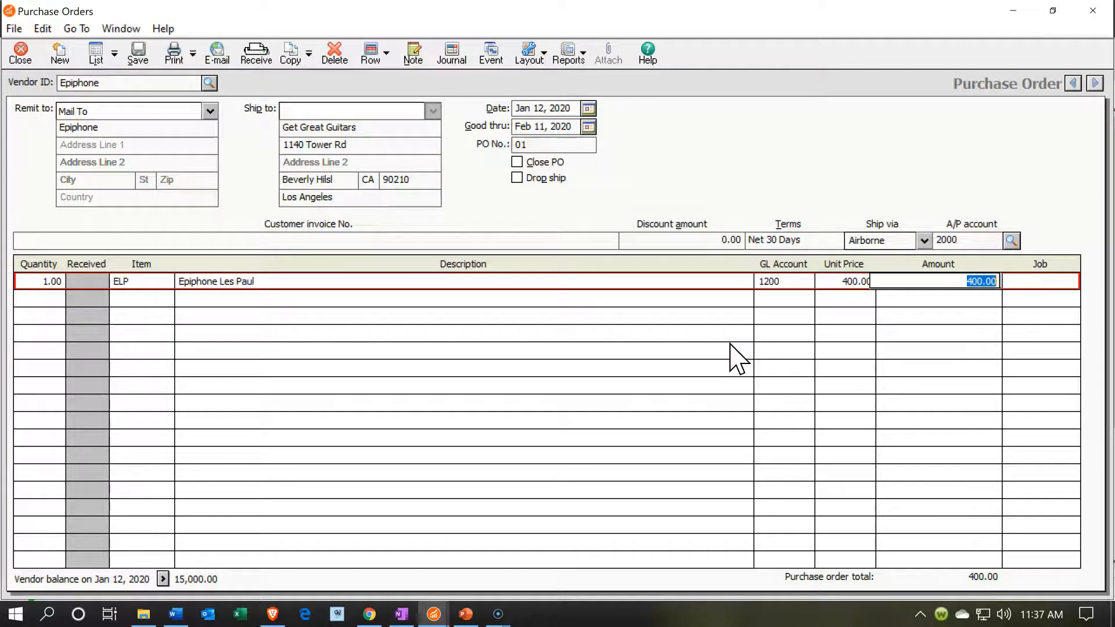
Step: Save the Epiphone purchase order, agreeing to post it outside the current period, and close the Purchase Orders window
{"action": "left_click", "coordinate": [564, 430]}
{"action": "key", "text": "Tab"}
{"action": "key", "text": "Tab"}
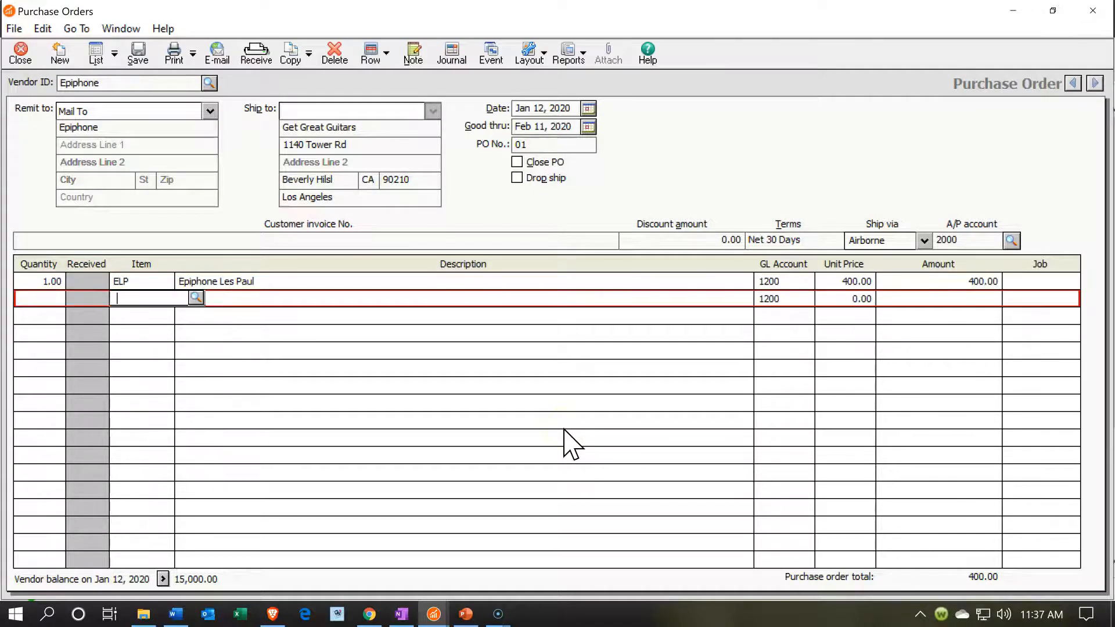
{"action": "left_click", "coordinate": [803, 590]}
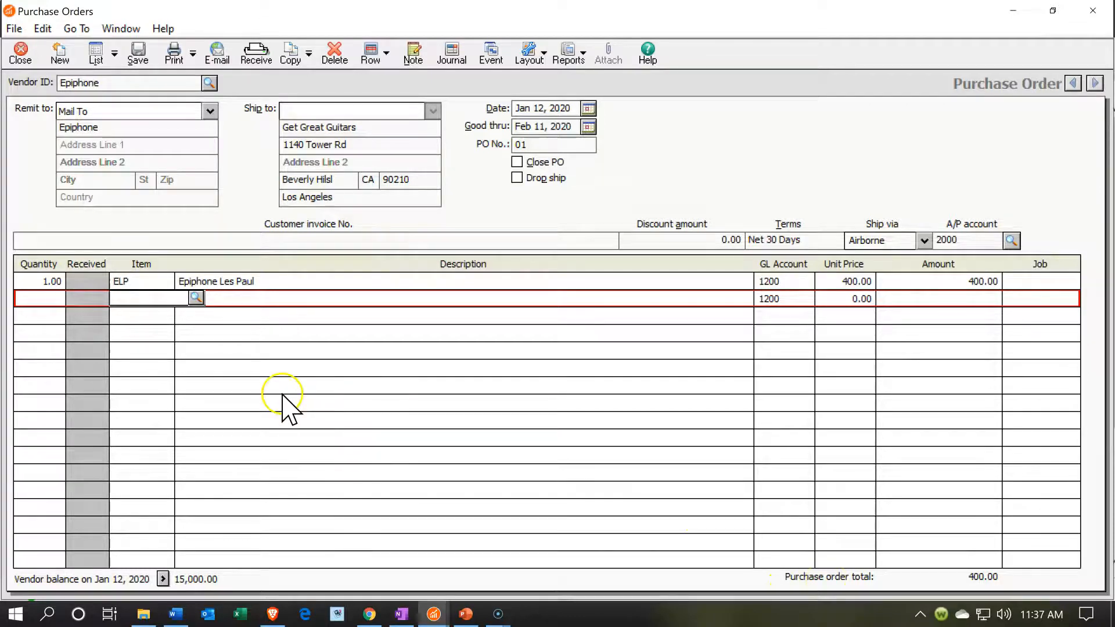
{"action": "left_click", "coordinate": [138, 53]}
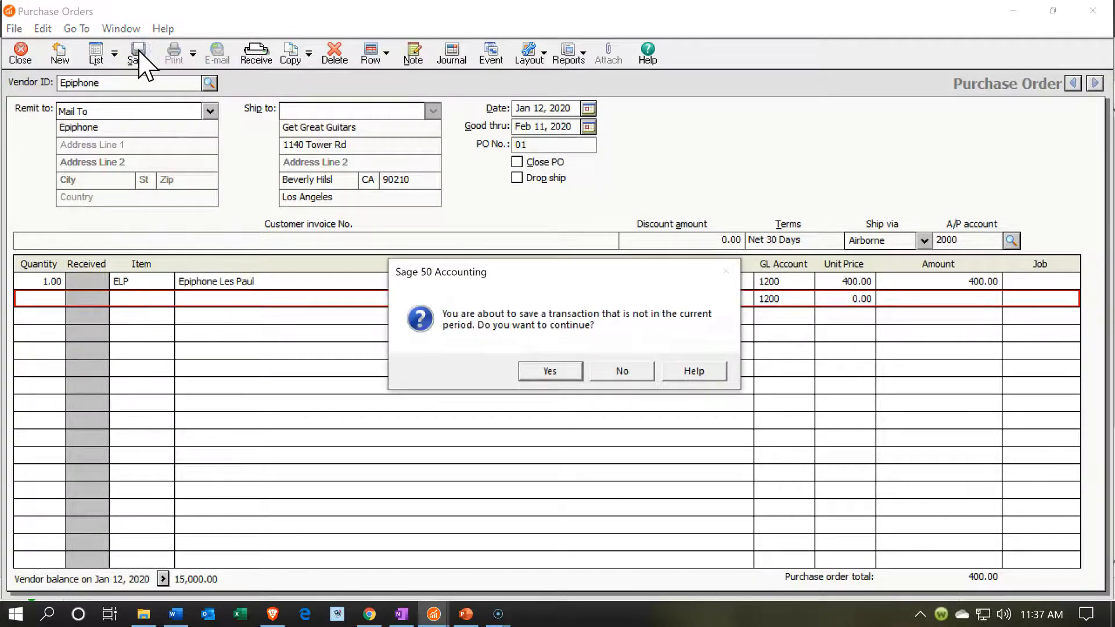
{"action": "left_click", "coordinate": [531, 370]}
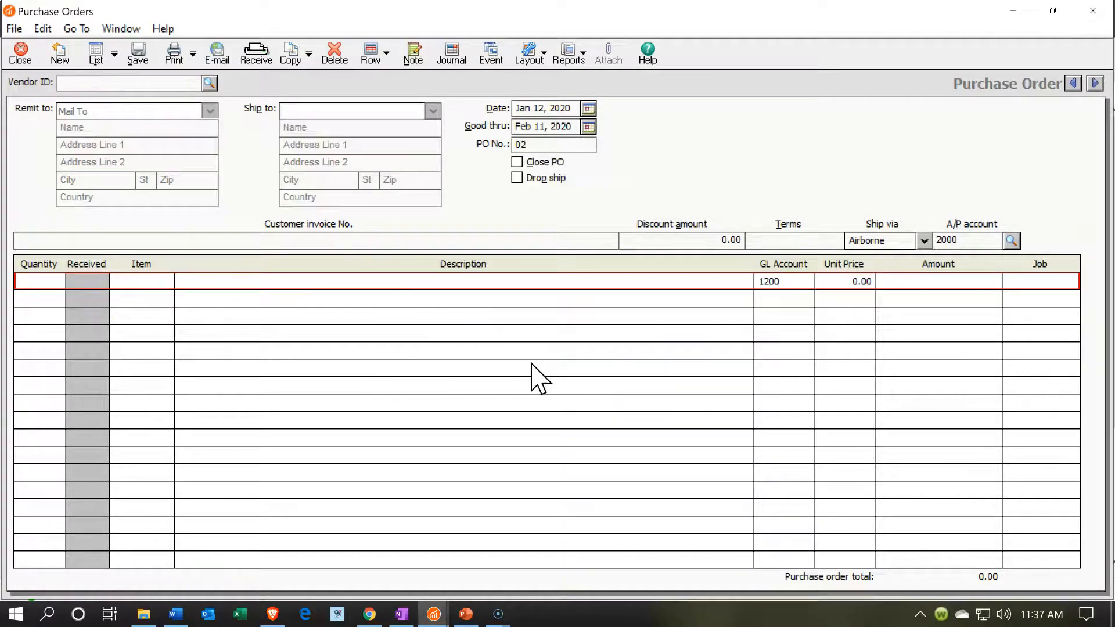
{"action": "left_click", "coordinate": [1093, 12]}
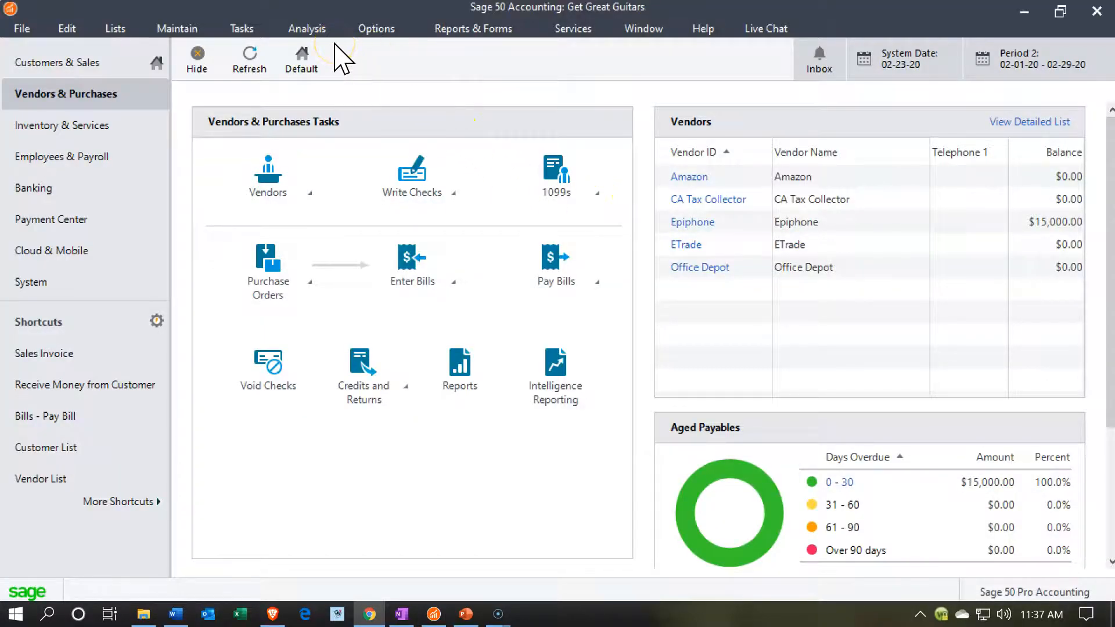
Step: Display the standard Balance Sheet for a date range of Period 1 (1/1/20) to Period 1 (1/31/20)
{"action": "left_click", "coordinate": [442, 27]}
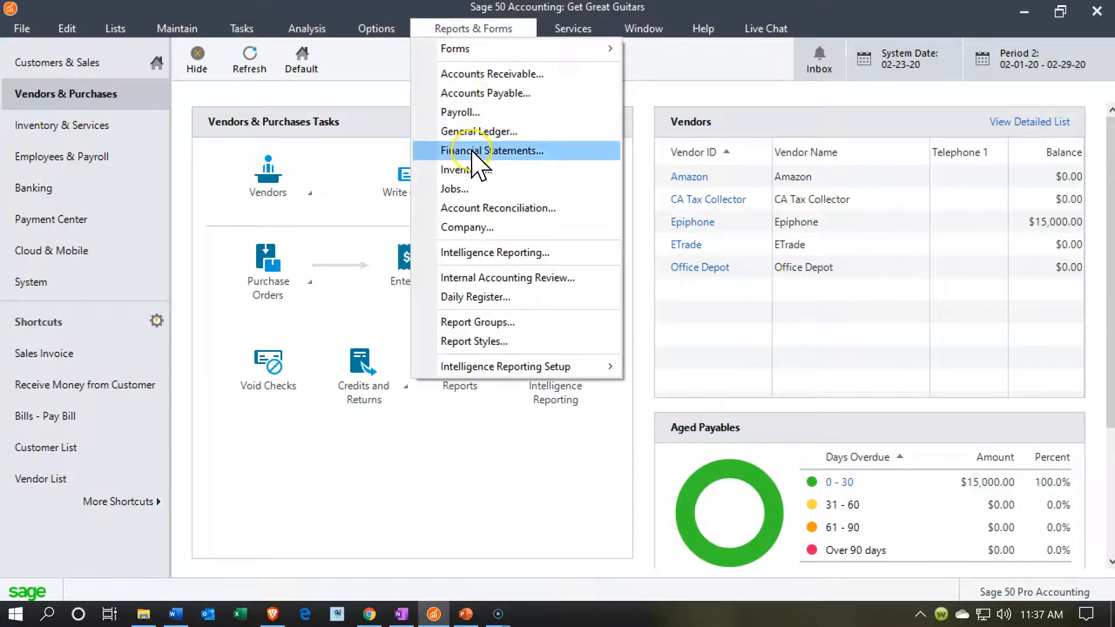
{"action": "left_click", "coordinate": [473, 151]}
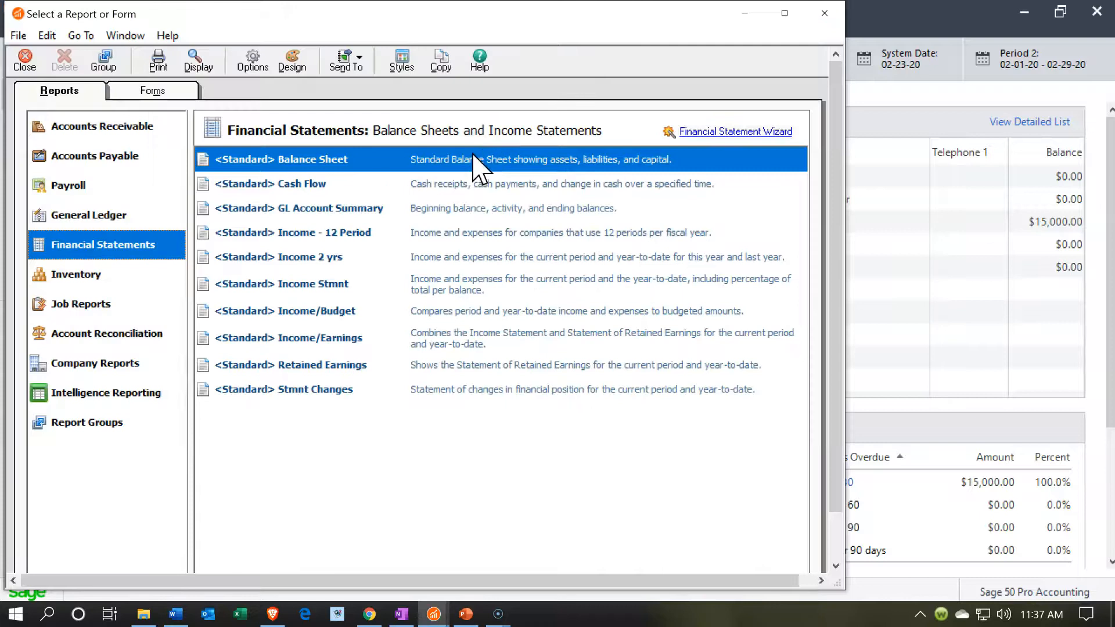
{"action": "left_click", "coordinate": [333, 160]}
{"action": "double_click", "coordinate": [332, 160]}
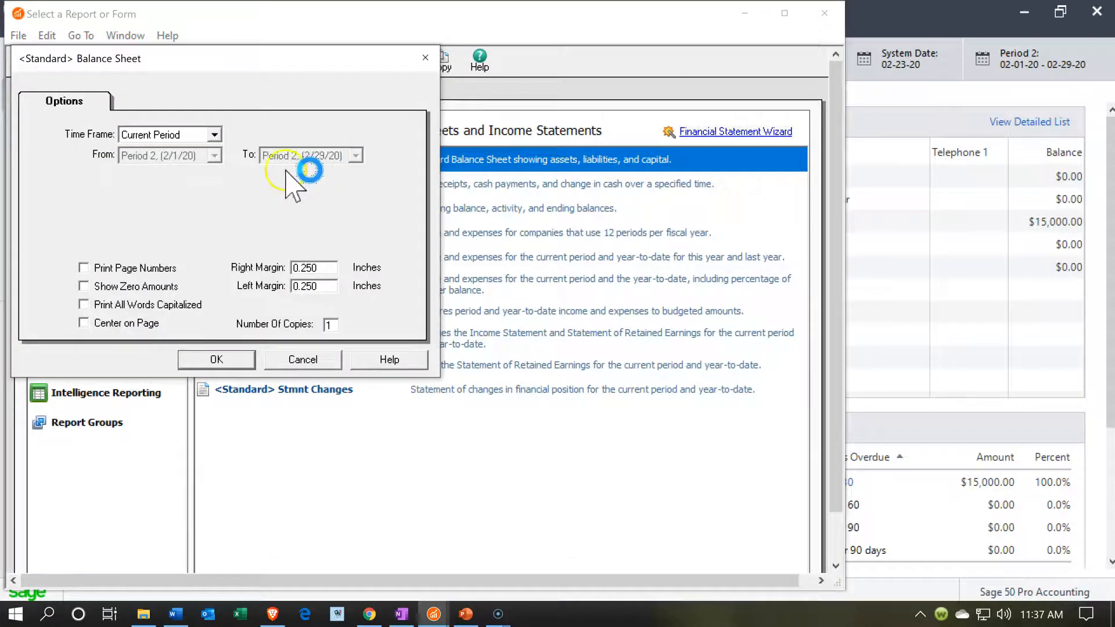
{"action": "left_click", "coordinate": [215, 135]}
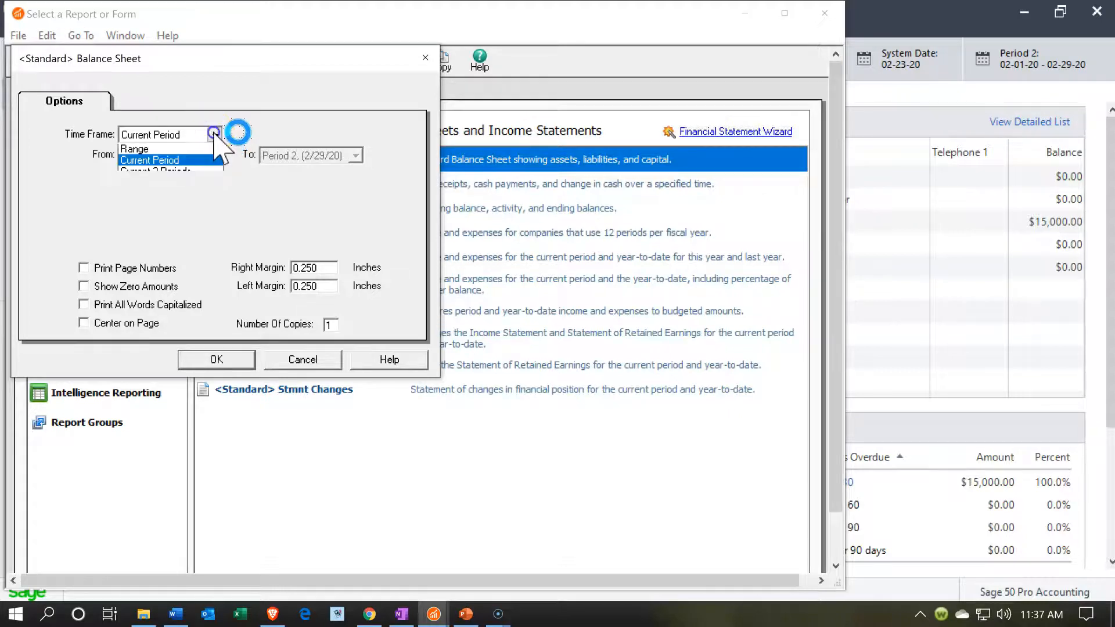
{"action": "left_click", "coordinate": [174, 149]}
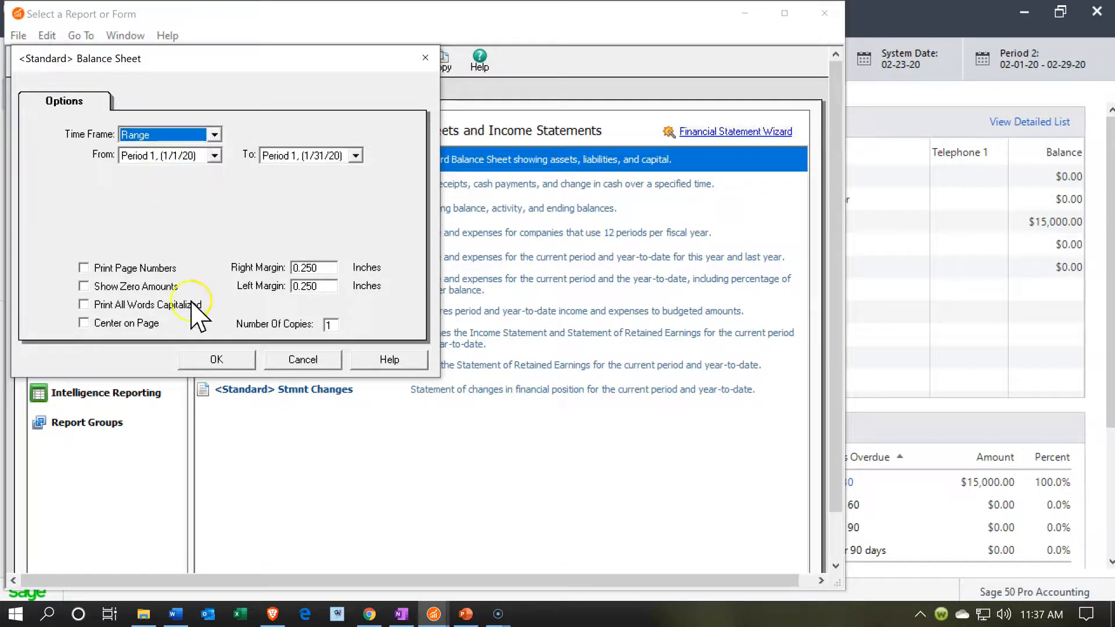
{"action": "left_click", "coordinate": [216, 361]}
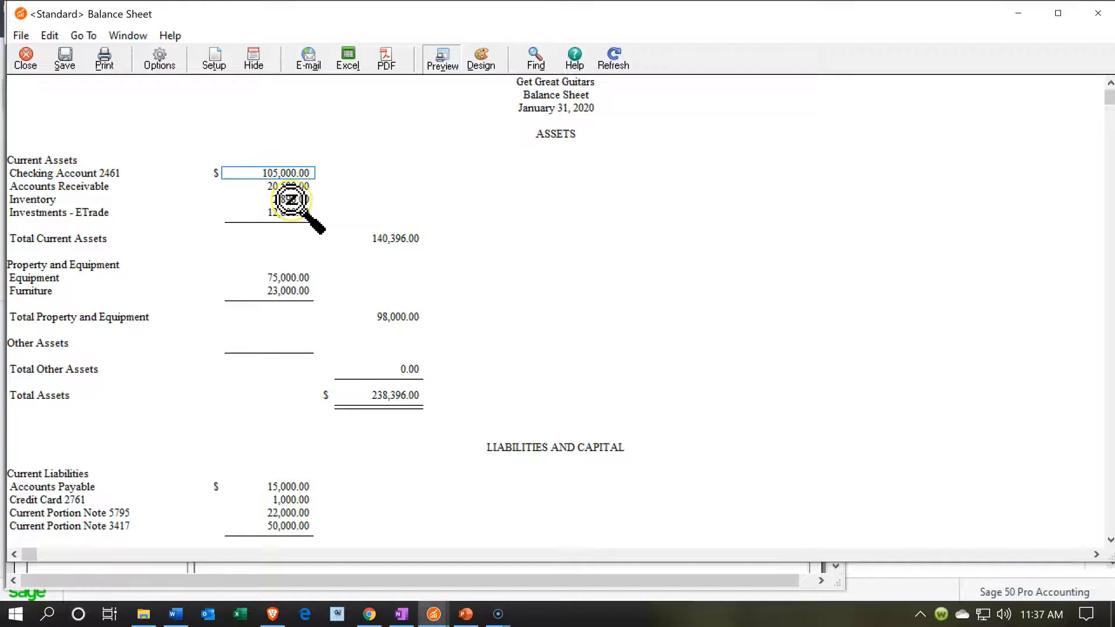
Step: Examine the general ledger detail behind the balance sheet's Inventory and Accounts Payable amounts, and minimize the report windows
{"action": "double_click", "coordinate": [290, 201]}
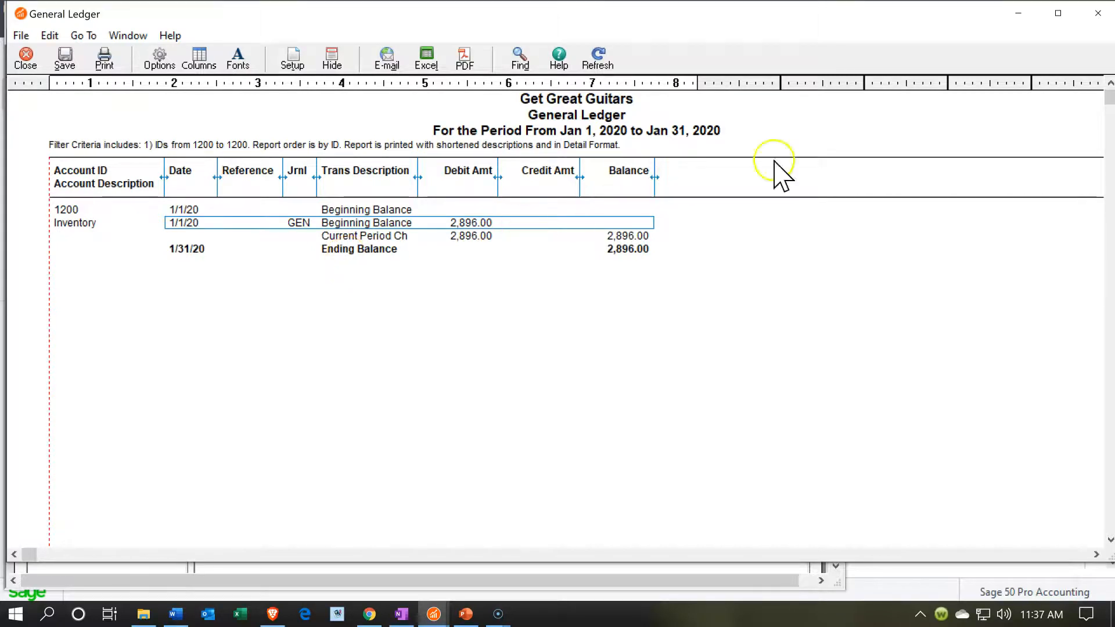
{"action": "left_click", "coordinate": [1098, 13]}
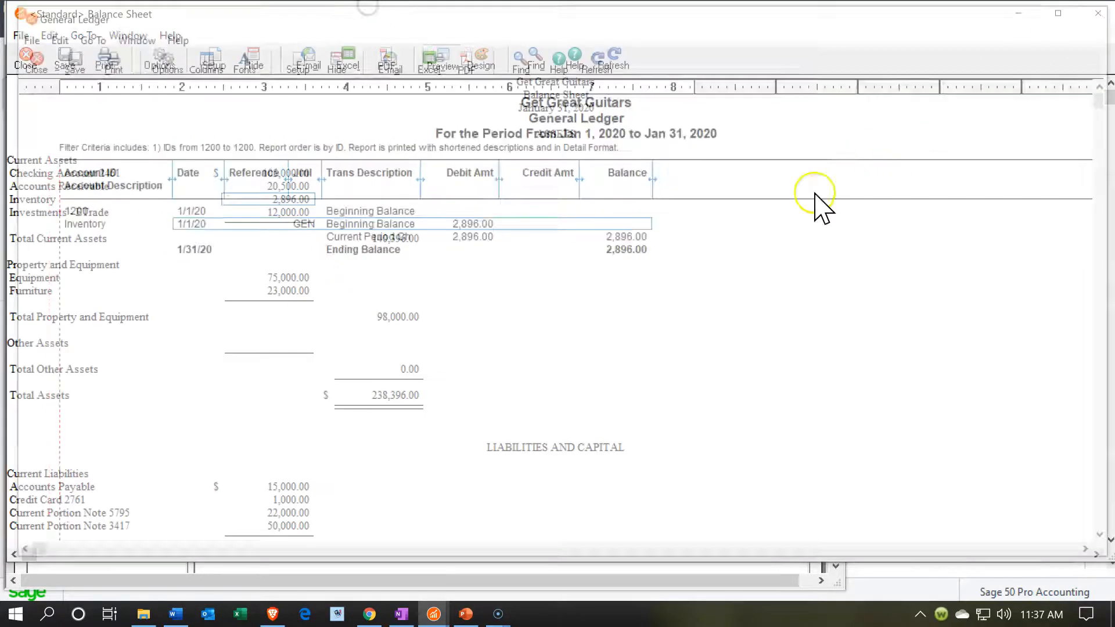
{"action": "scroll", "coordinate": [435, 377], "scroll_direction": "down", "scroll_amount": 1}
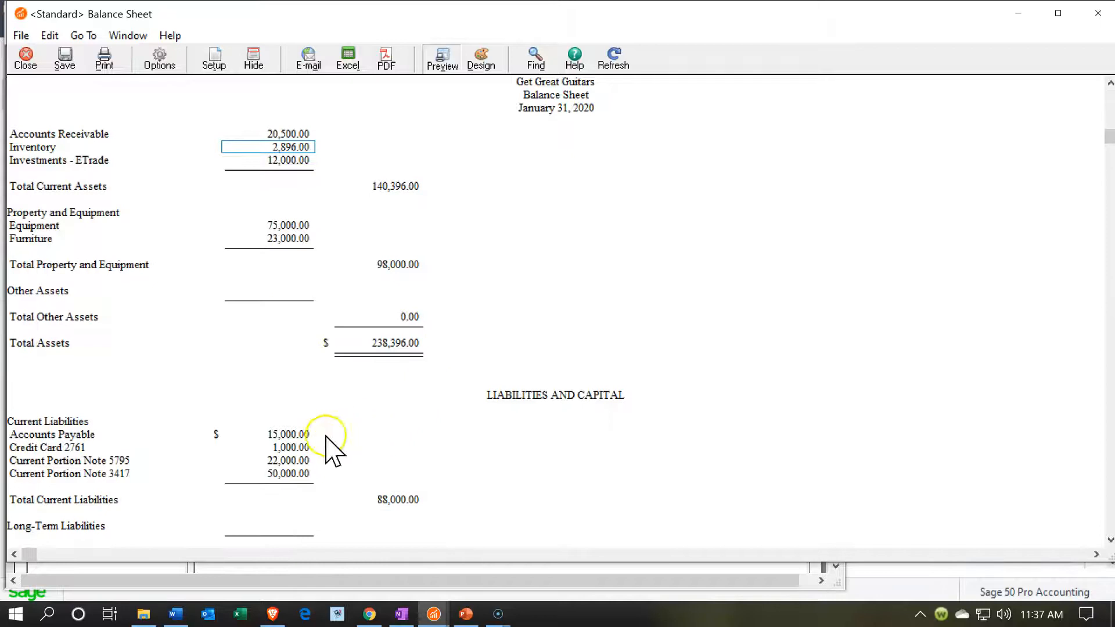
{"action": "left_click", "coordinate": [286, 434]}
{"action": "double_click", "coordinate": [286, 435]}
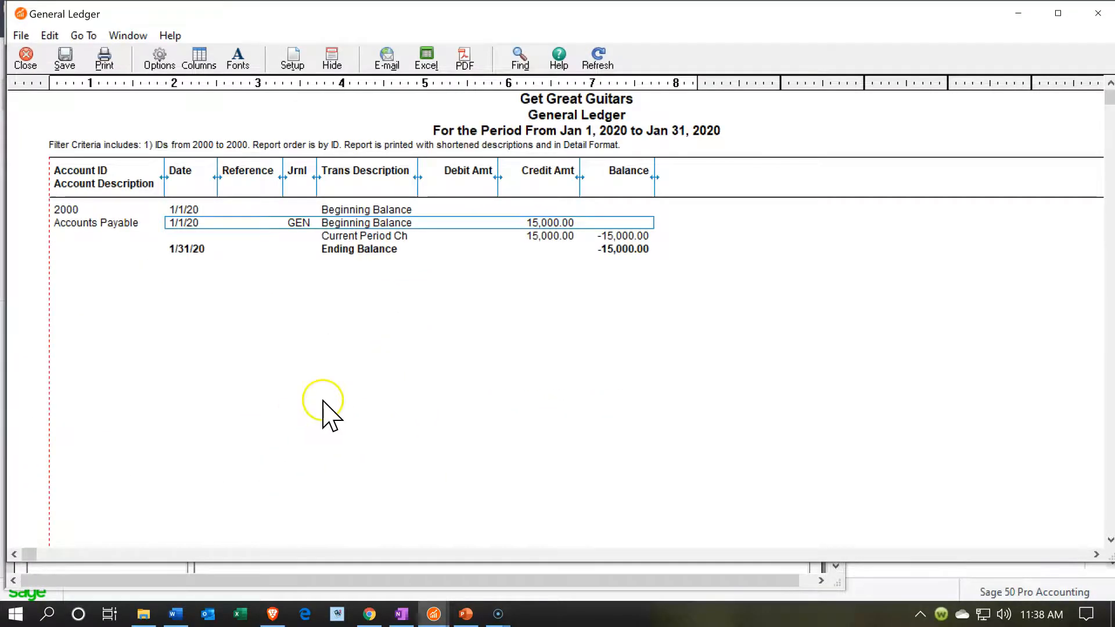
{"action": "left_click", "coordinate": [1087, 23]}
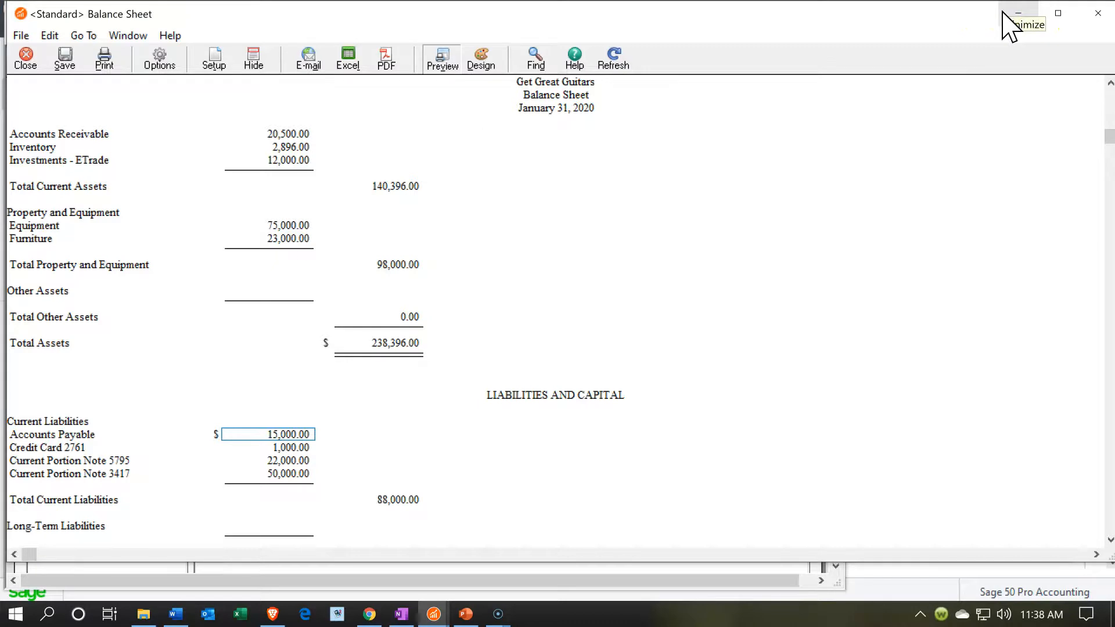
{"action": "left_click", "coordinate": [1005, 12]}
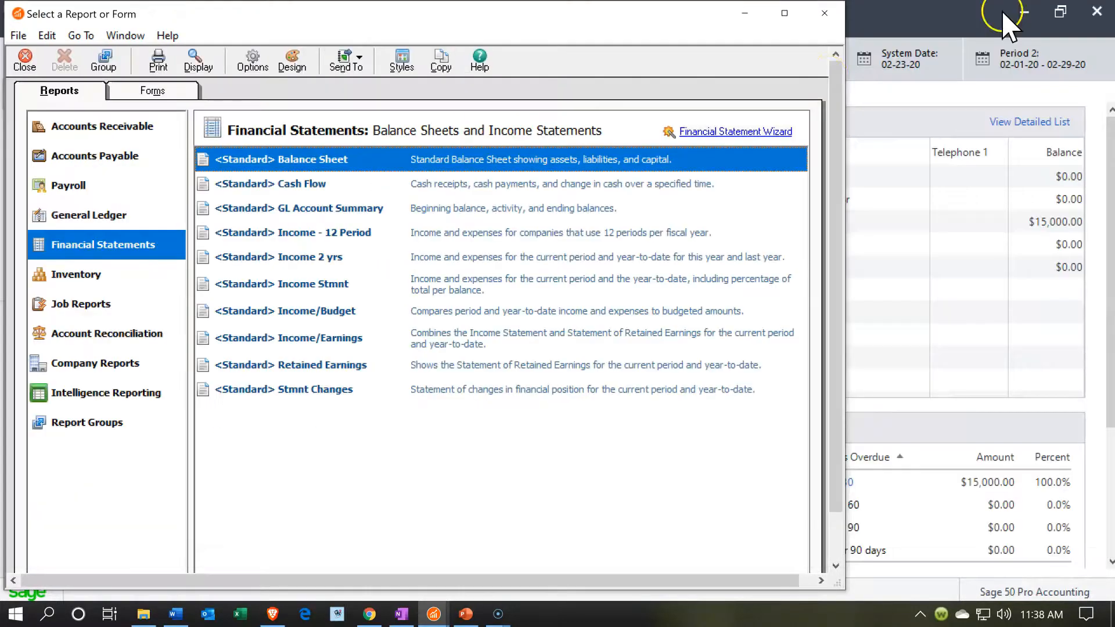
{"action": "left_click", "coordinate": [744, 13]}
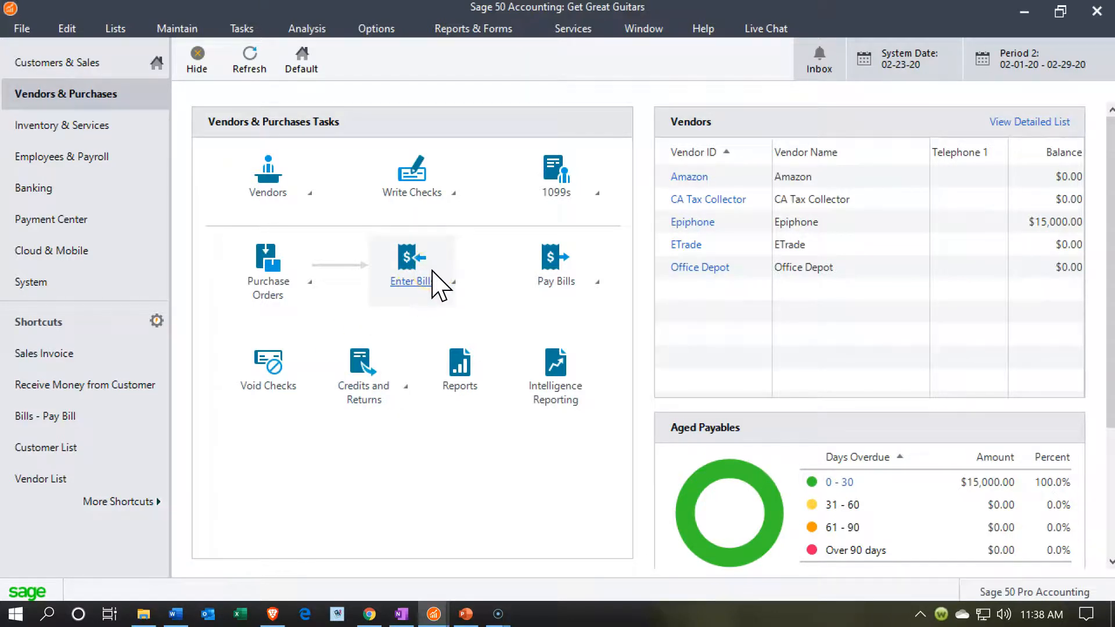
Step: Start a new bill in a maximized window with Epiphone as the vendor
{"action": "left_click", "coordinate": [434, 283]}
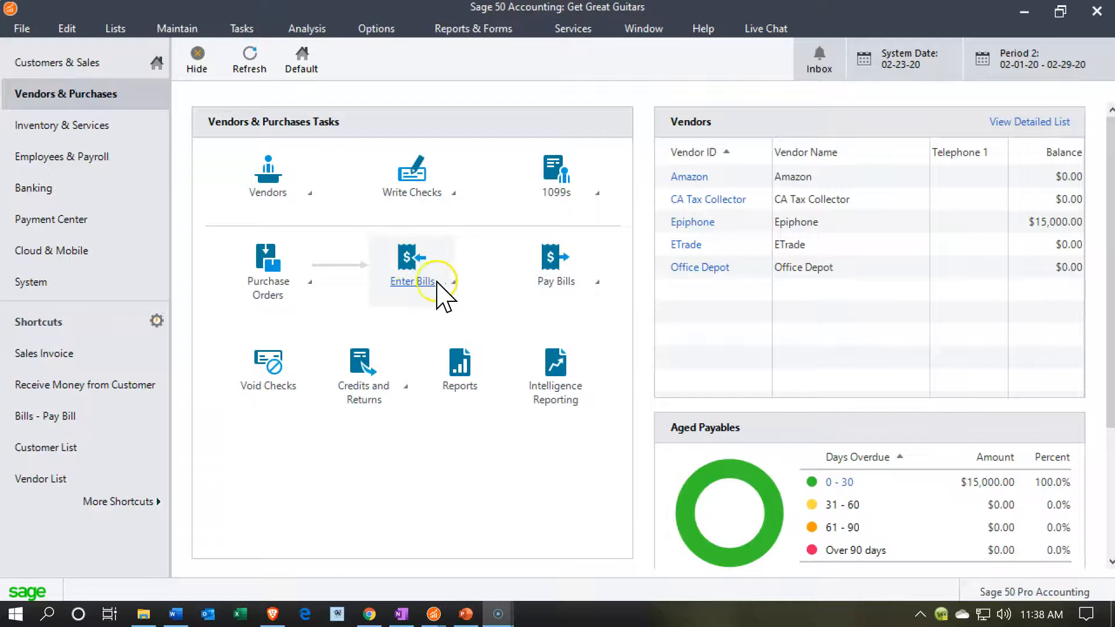
{"action": "left_click", "coordinate": [480, 297]}
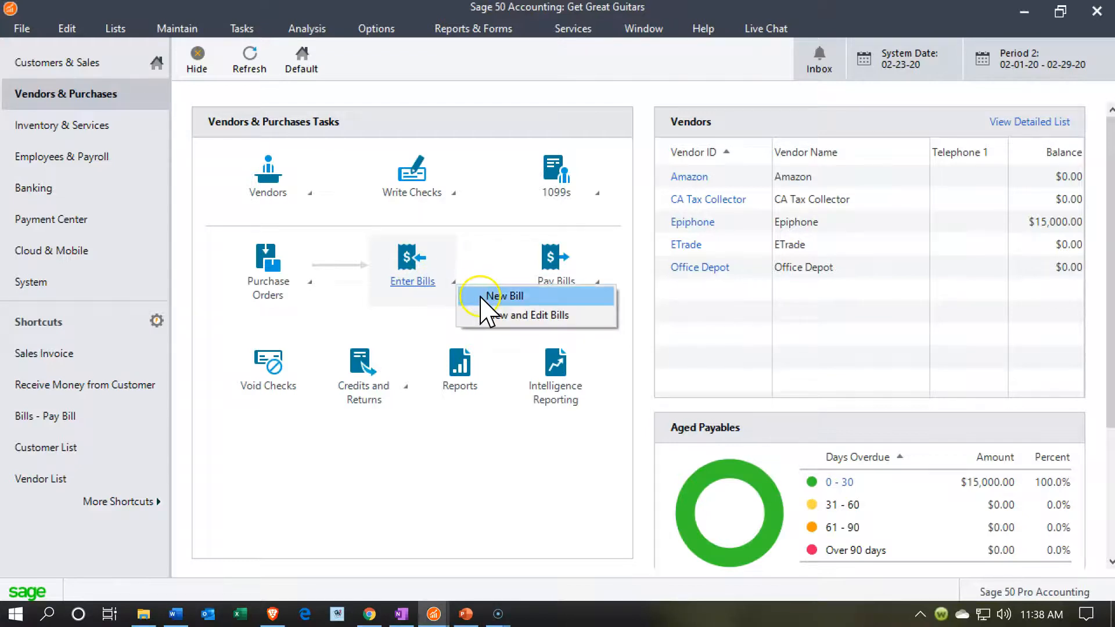
{"action": "left_click", "coordinate": [507, 289]}
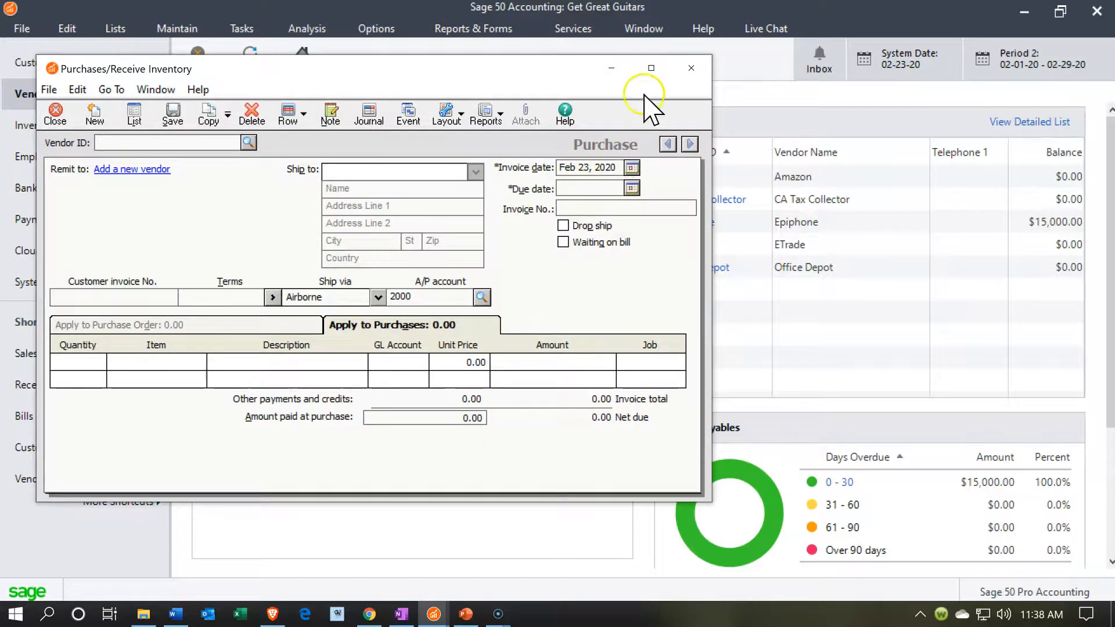
{"action": "left_click", "coordinate": [651, 69]}
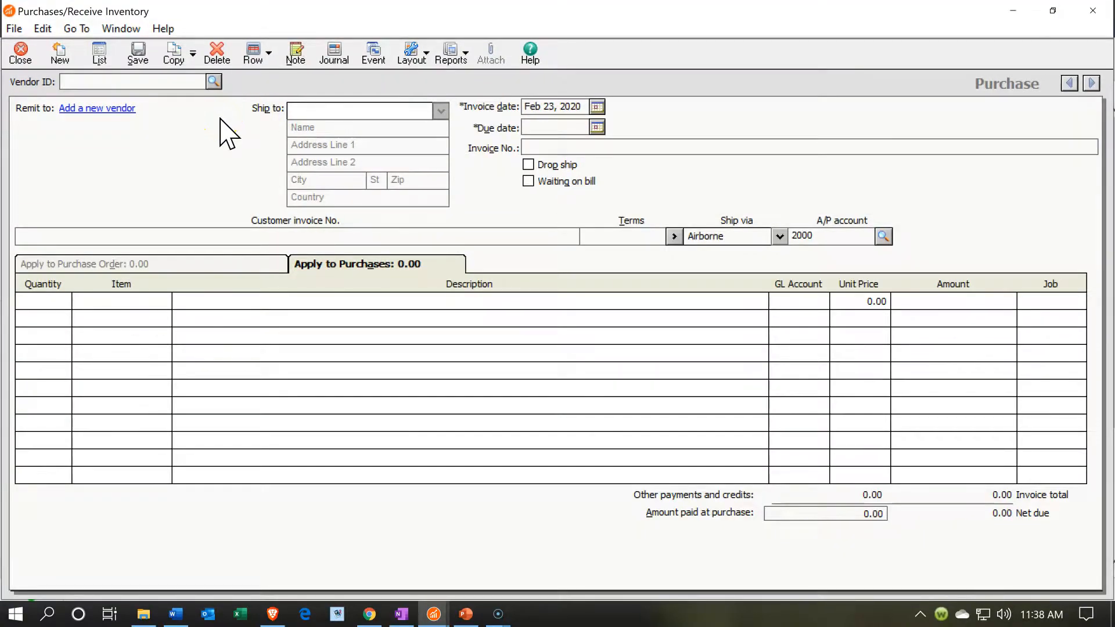
{"action": "type", "text": "Epiphone"}
{"action": "key", "text": "Tab"}
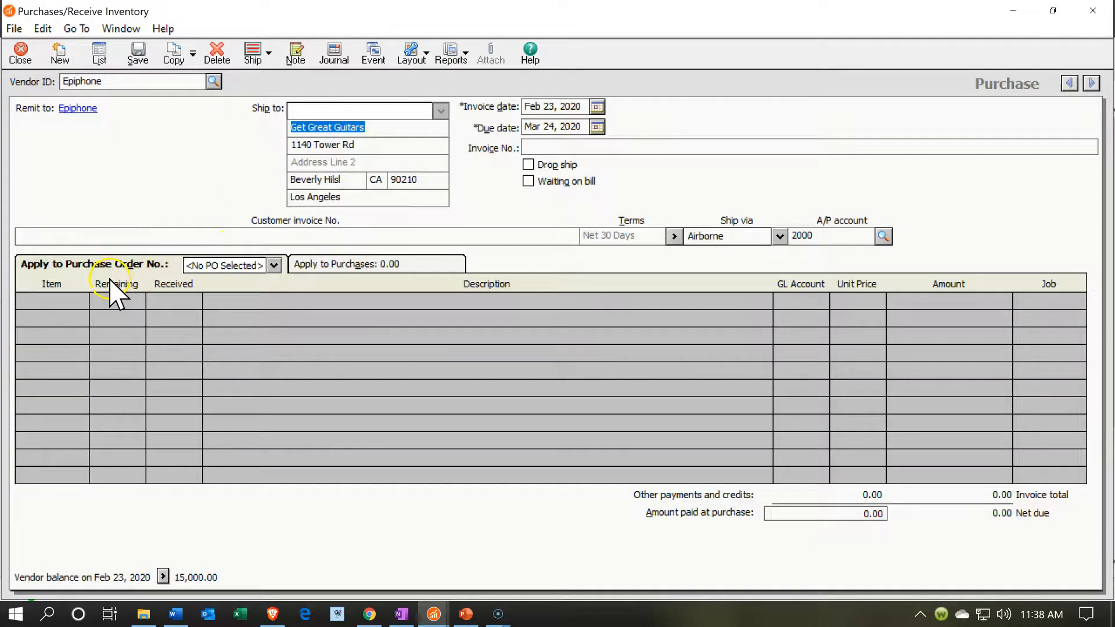
Step: Apply purchase order 01 to the Epiphone bill, and close the bill without saving it
{"action": "left_click", "coordinate": [79, 340]}
{"action": "left_click", "coordinate": [155, 489]}
{"action": "left_click", "coordinate": [274, 266]}
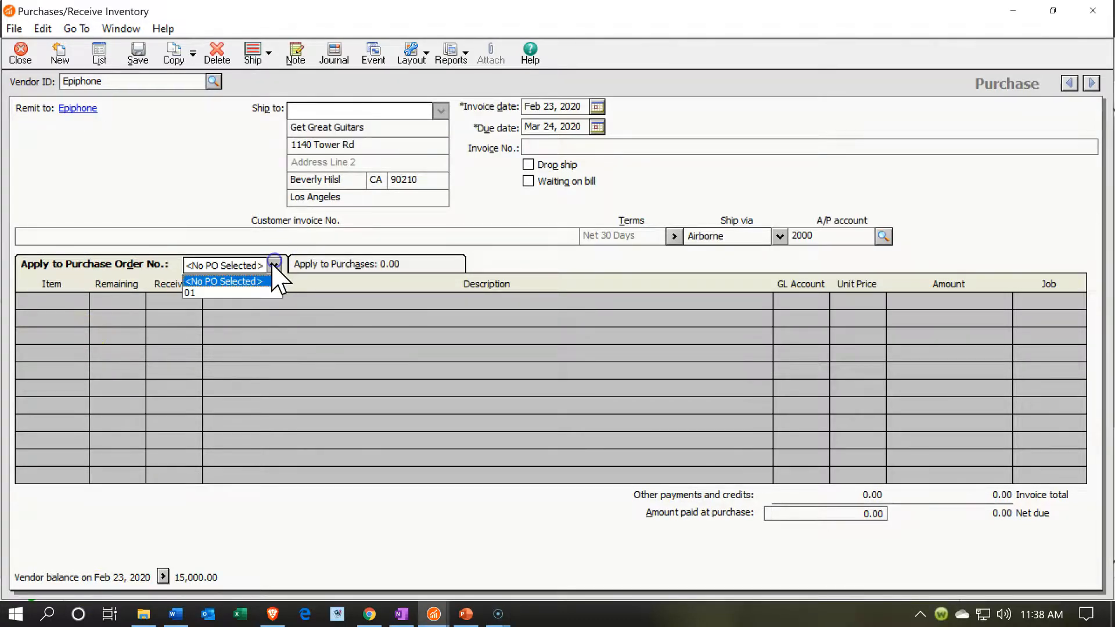
{"action": "left_click", "coordinate": [235, 293]}
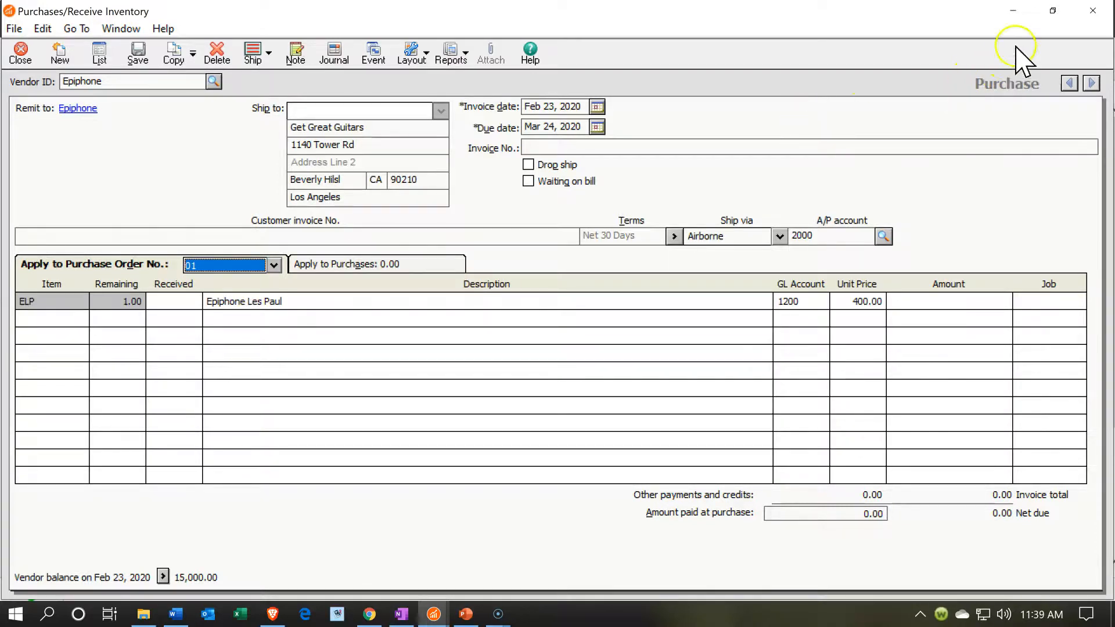
{"action": "left_click", "coordinate": [1090, 12]}
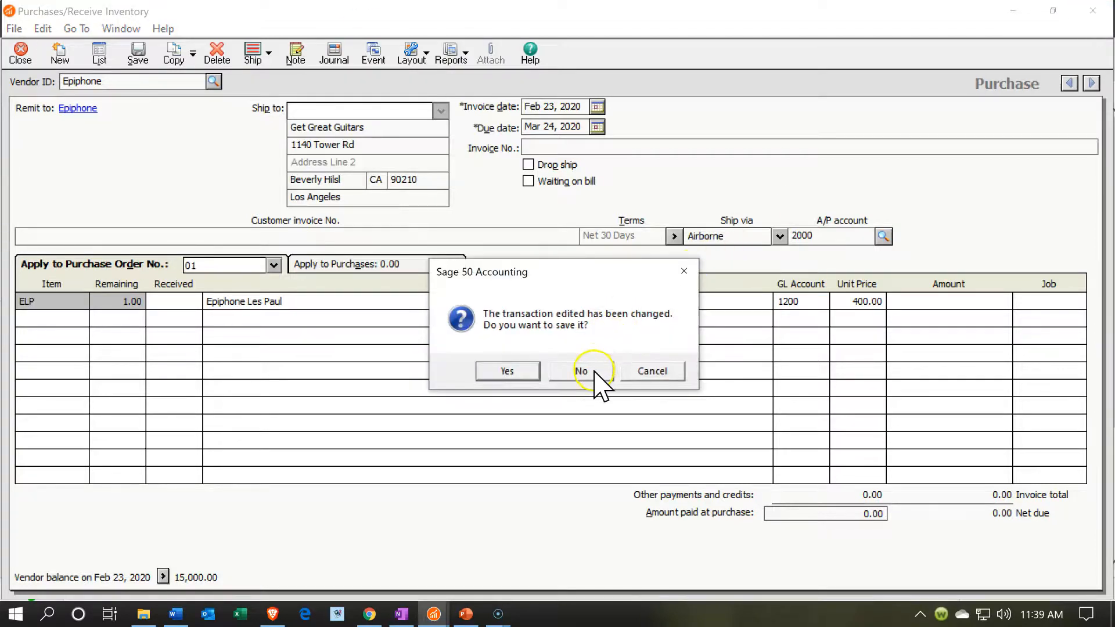
{"action": "left_click", "coordinate": [595, 372]}
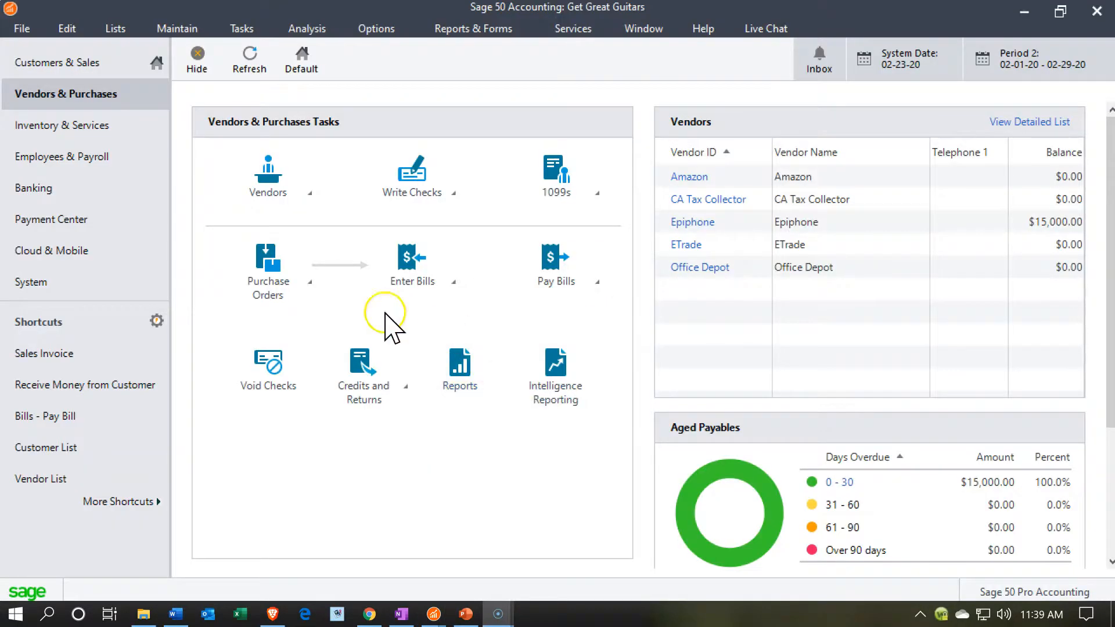
Step: Open the list of existing purchase orders and set its date range to This Year
{"action": "left_click", "coordinate": [309, 283]}
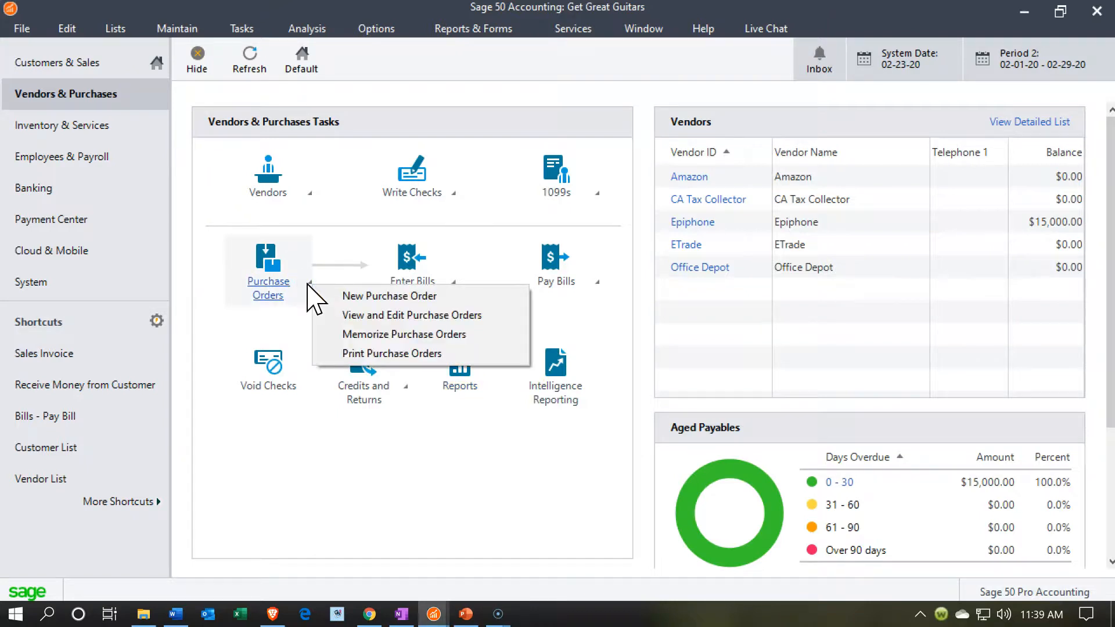
{"action": "left_click", "coordinate": [330, 316]}
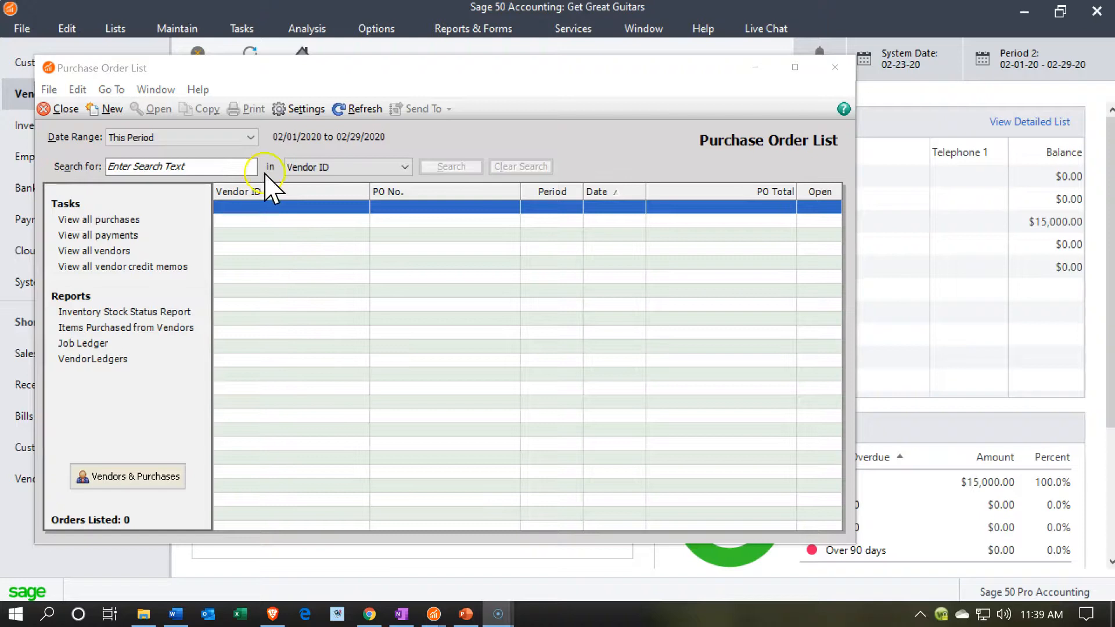
{"action": "left_click", "coordinate": [251, 137]}
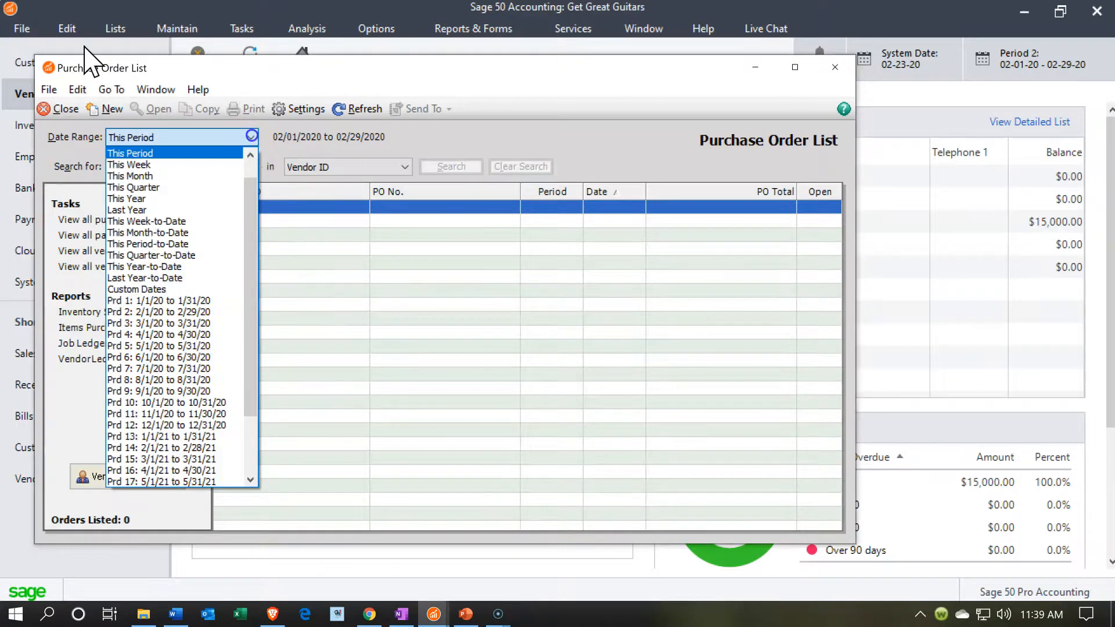
{"action": "left_click", "coordinate": [164, 200]}
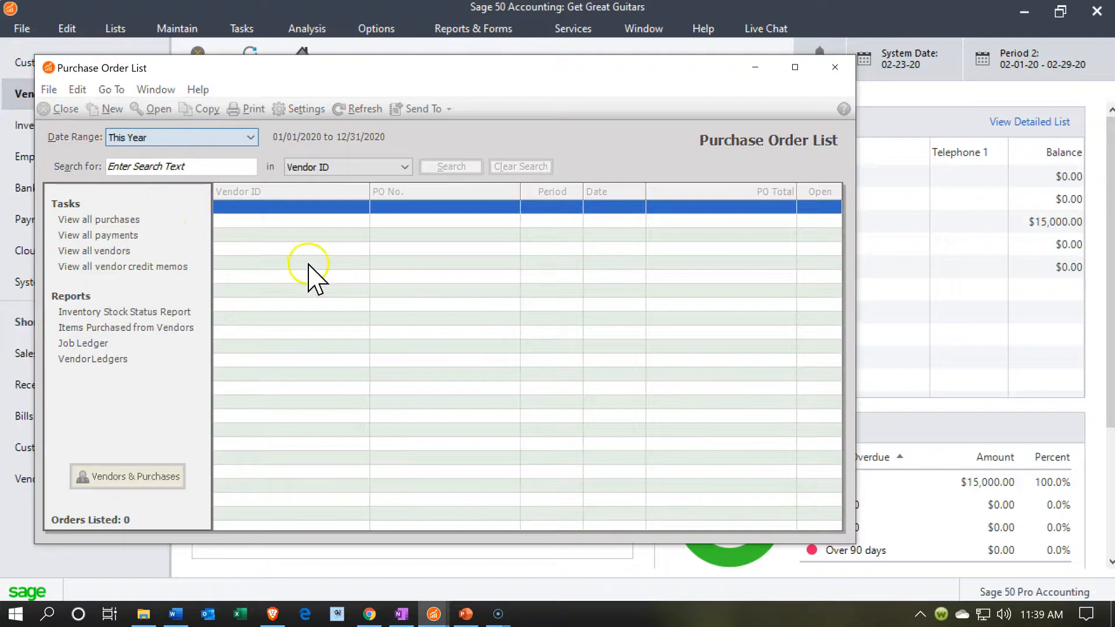